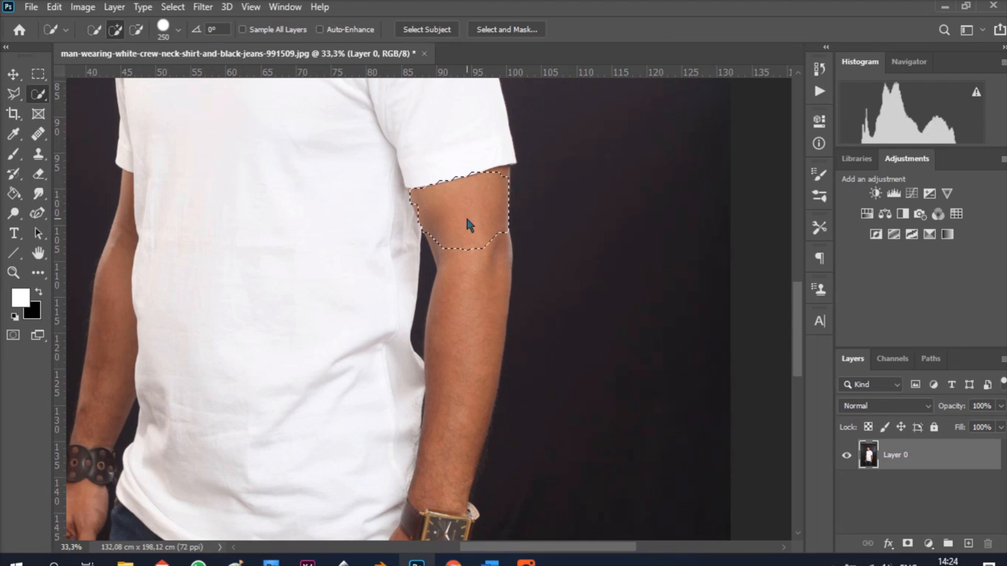
Subtract the watch and strap areas from the Quick Selection so the selected arm ends at the watch's upper edge.
left_click(136, 29)
left_click(393, 335)
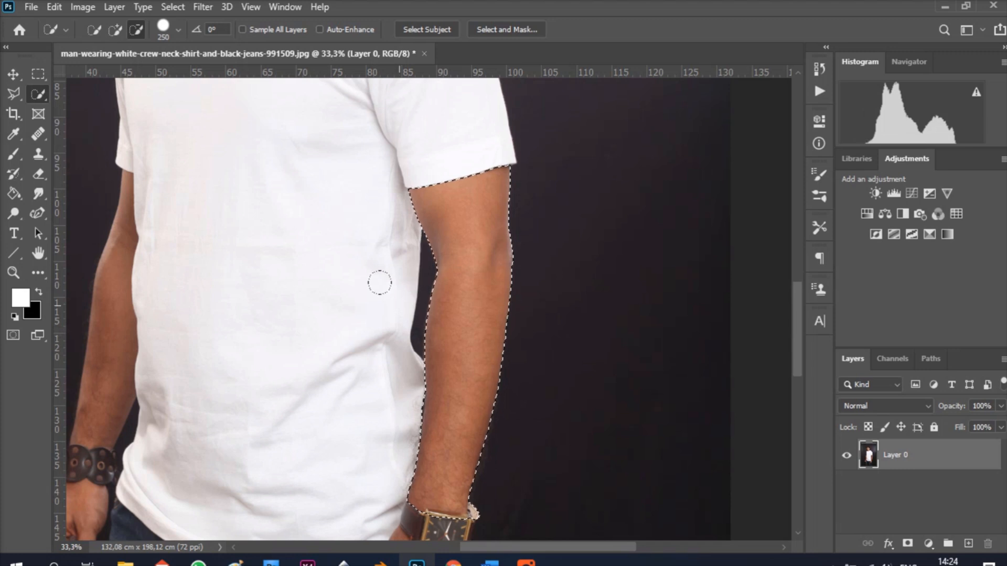
scroll(479, 409, "down", 3)
scroll(478, 409, "down", 2)
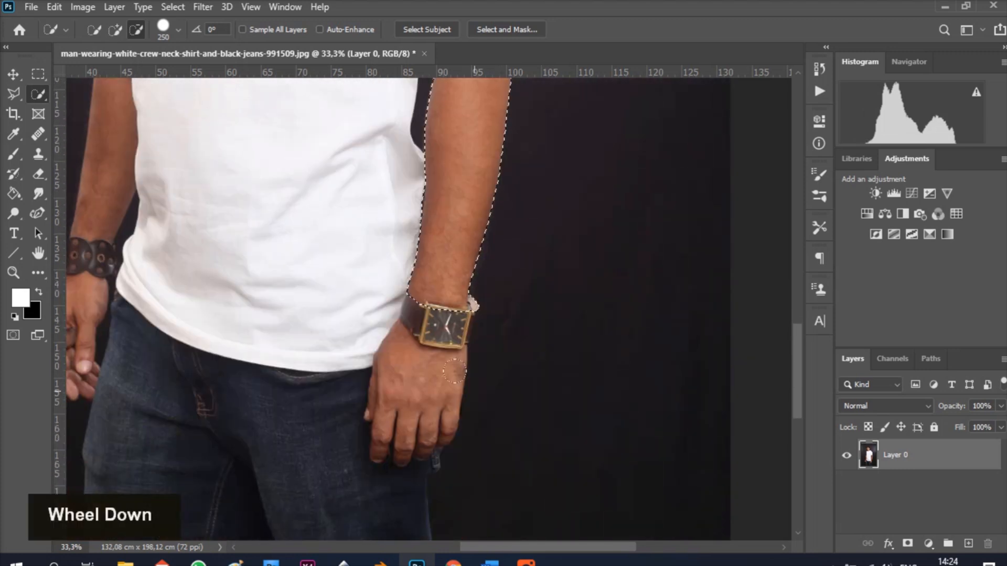
scroll(479, 410, "up", 5, "alt")
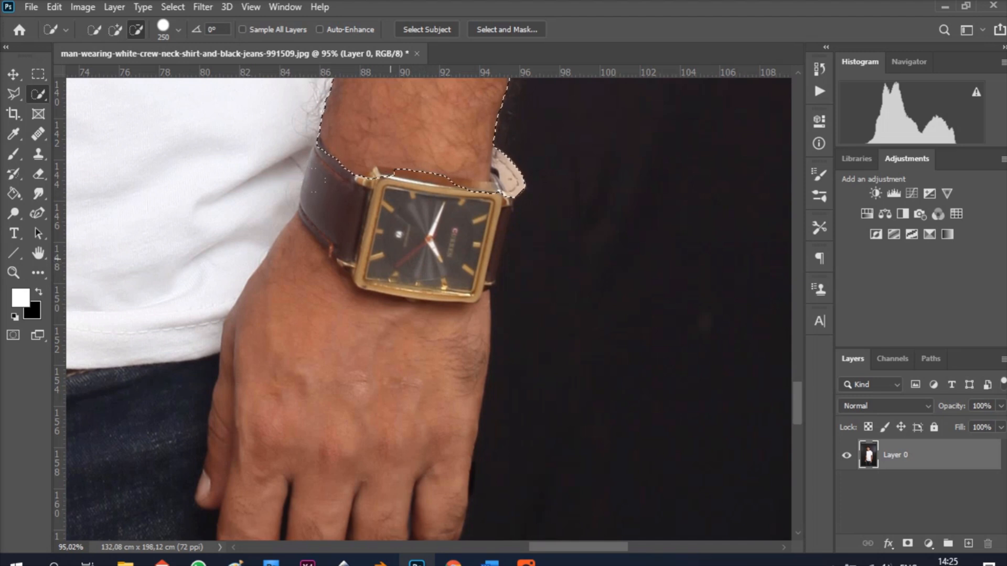
left_click_drag(314, 182, 413, 267)
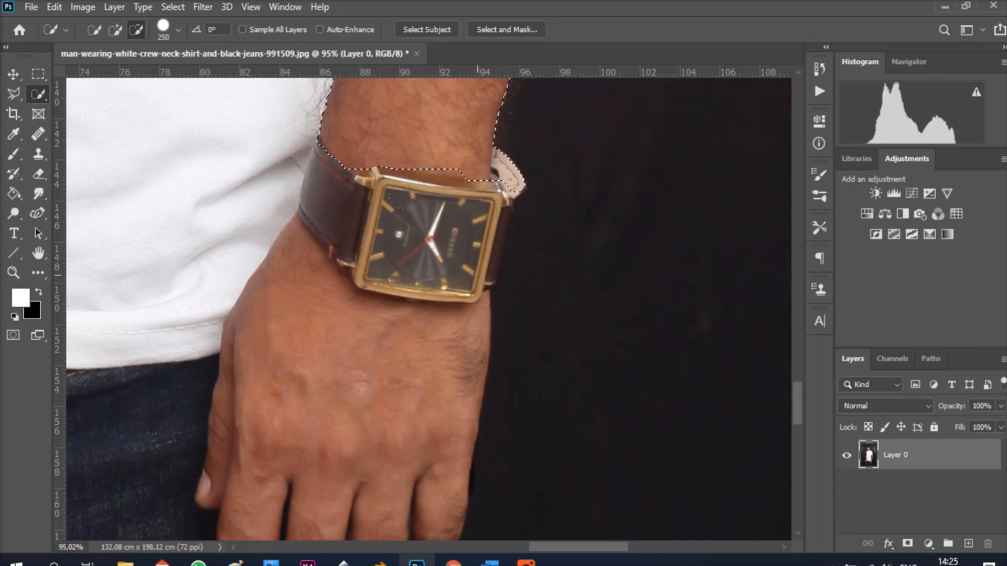
key("alt")
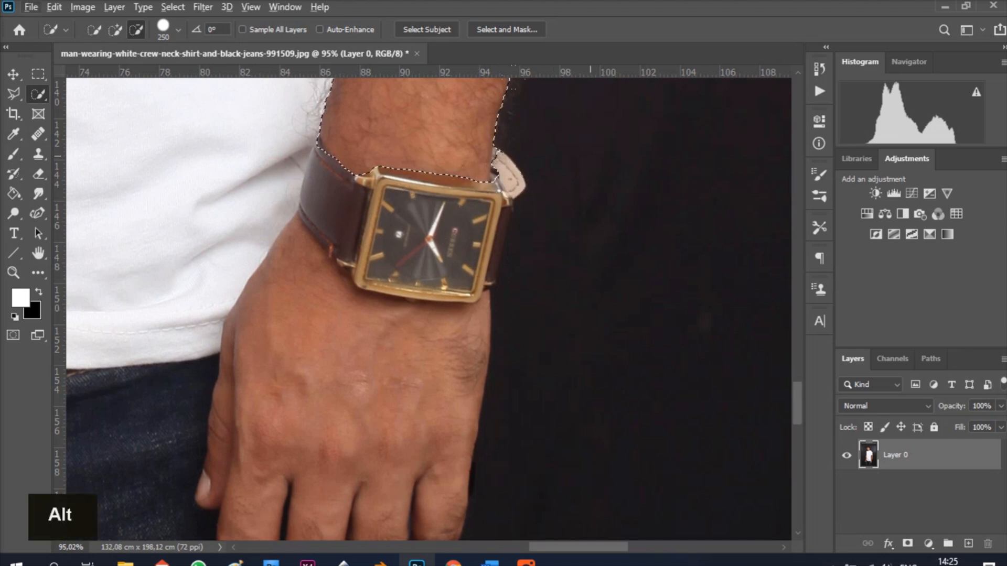
left_click(585, 147)
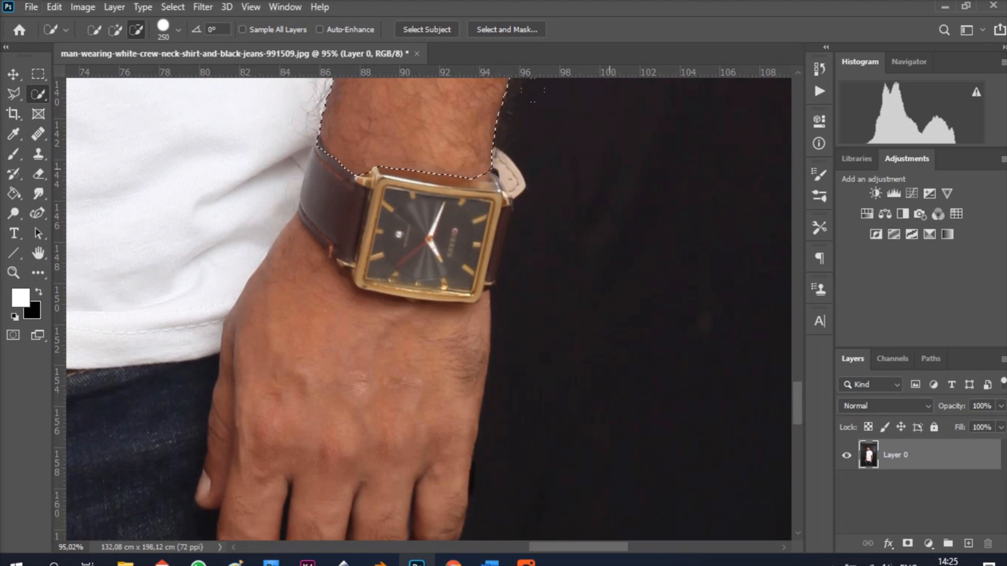
Copy the selected arm to a new layer and check the cutout by briefly hiding the original photo layer.
scroll(582, 136, "down", 3, "alt")
scroll(577, 147, "down", 3, "alt")
scroll(638, 162, "up", 10)
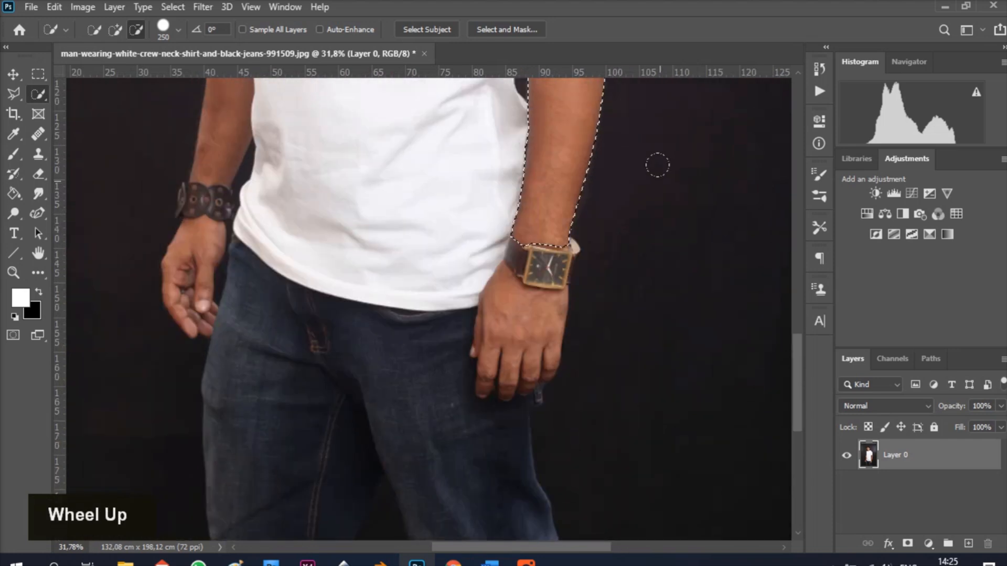
scroll(687, 179, "down", 2, "alt")
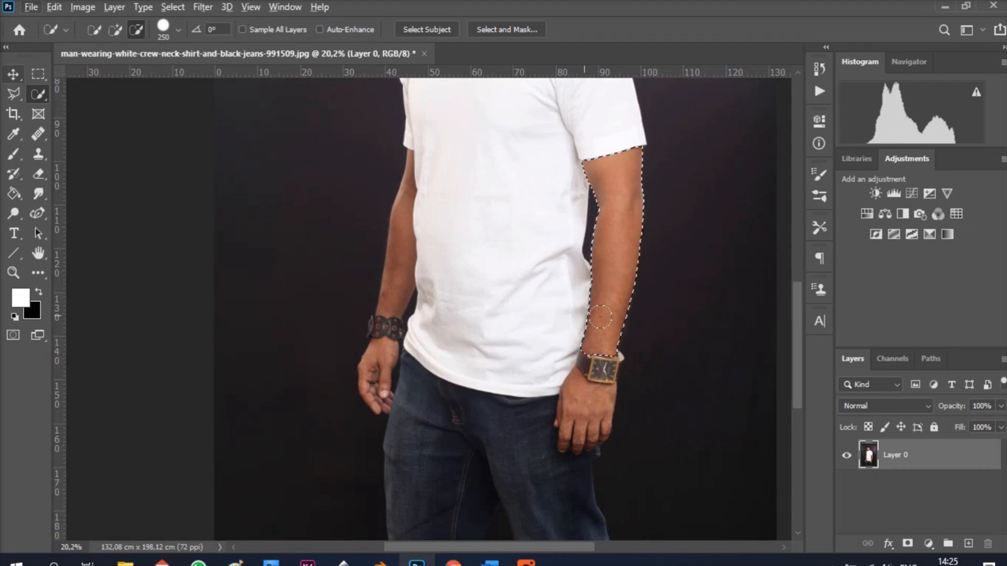
key("ctrl")
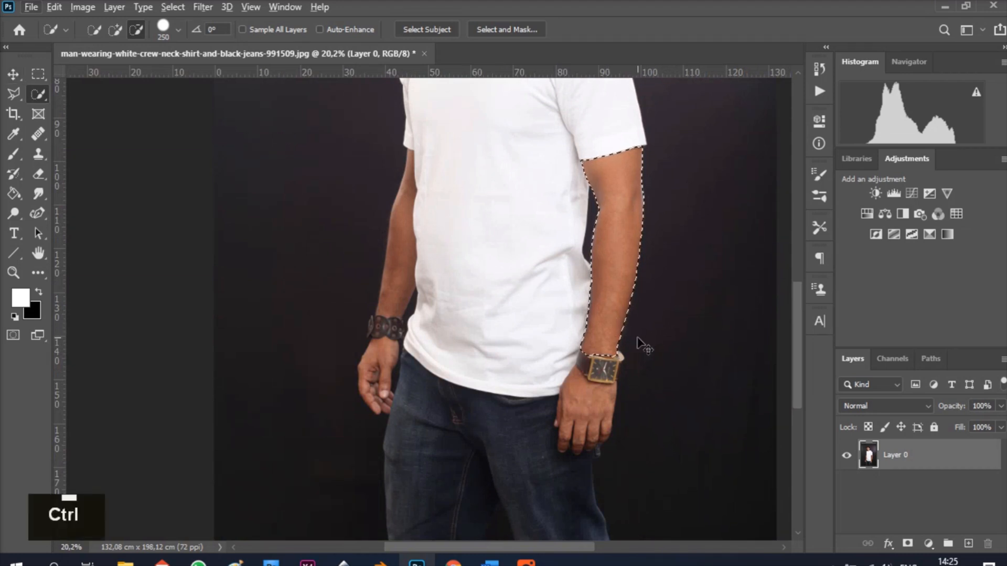
key("ctrl+j")
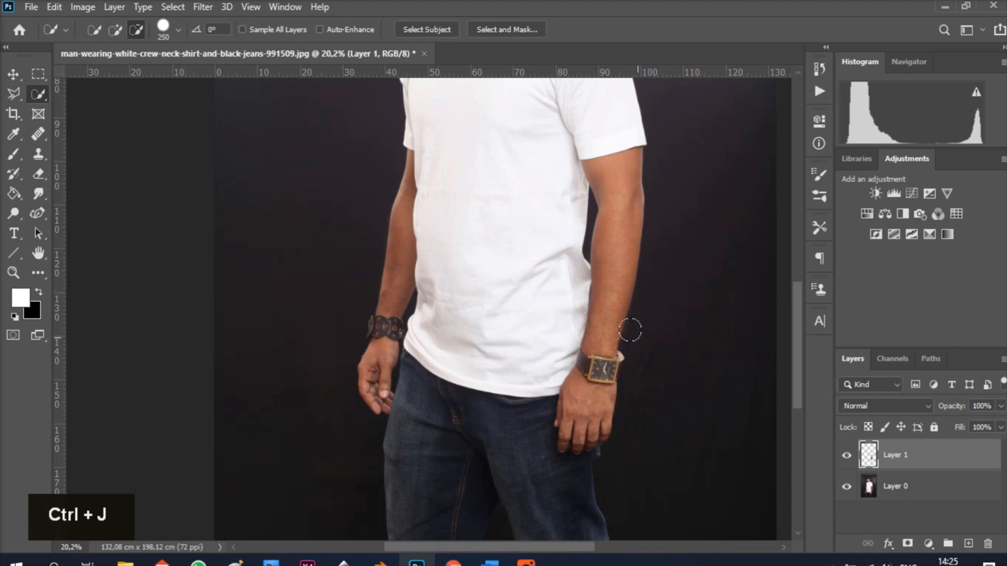
left_click_drag(511, 548, 545, 548)
left_click(846, 487)
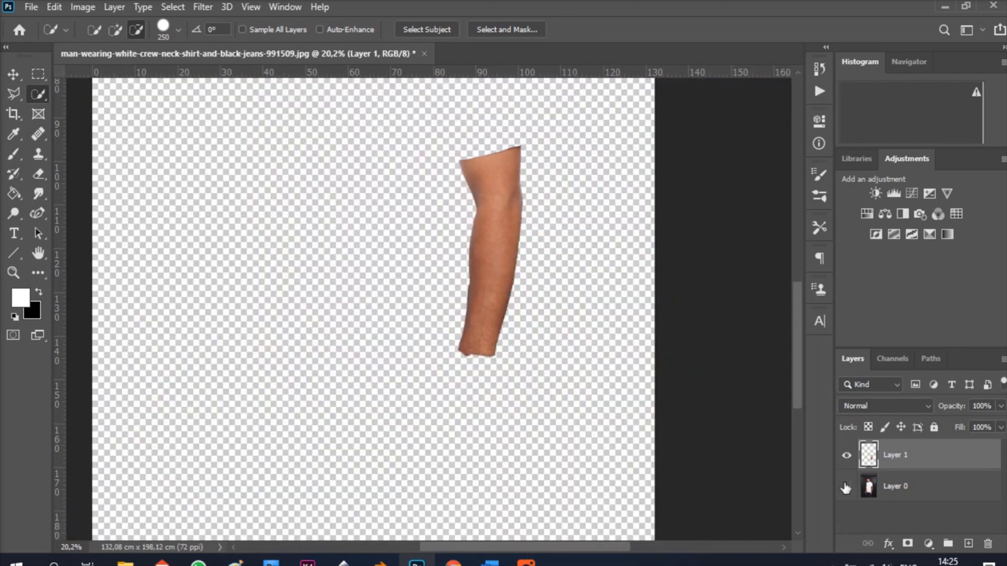
left_click(845, 487)
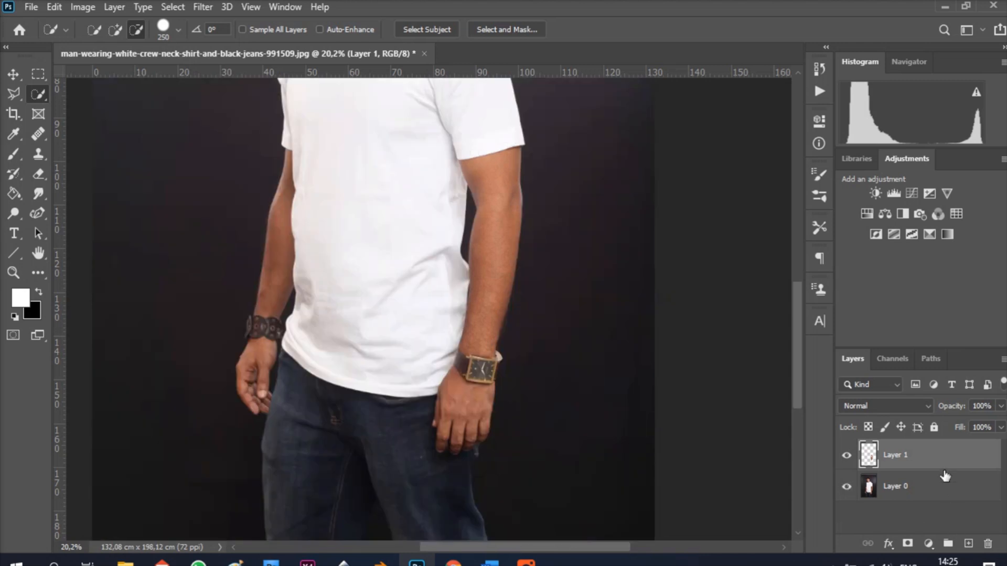
Desaturate the copied arm on Layer 1.
left_click(929, 544)
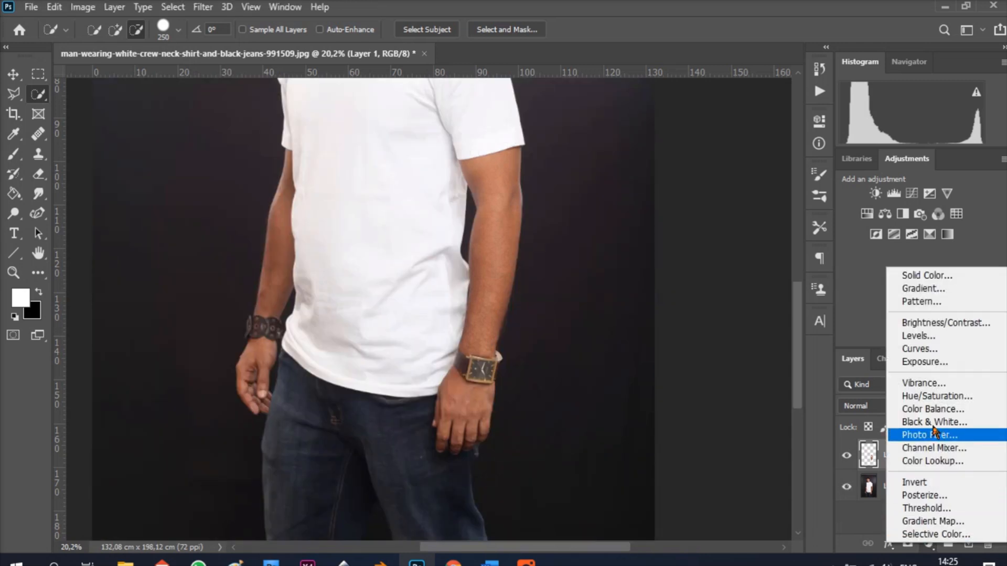
left_click(881, 456)
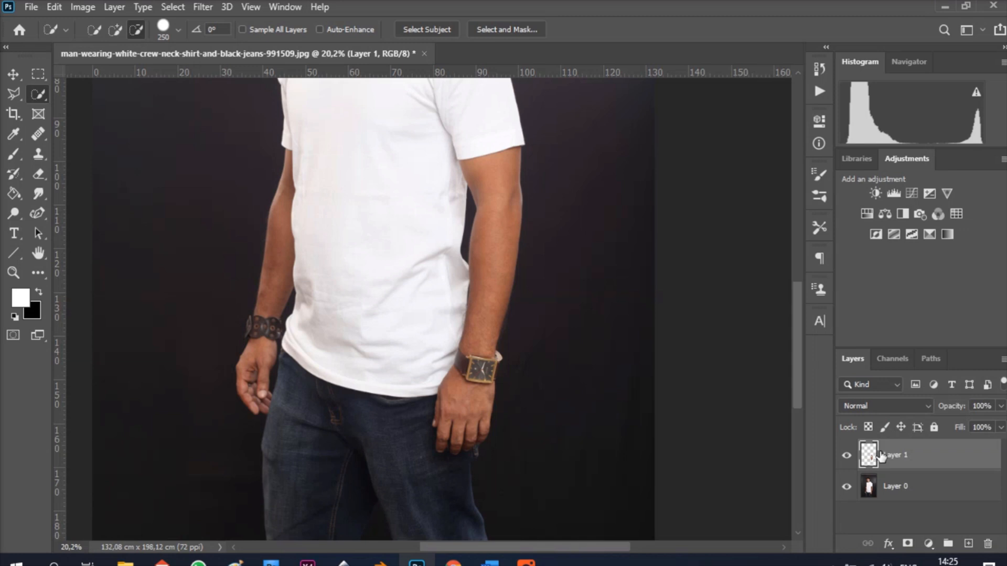
key("ctrl+shift+u")
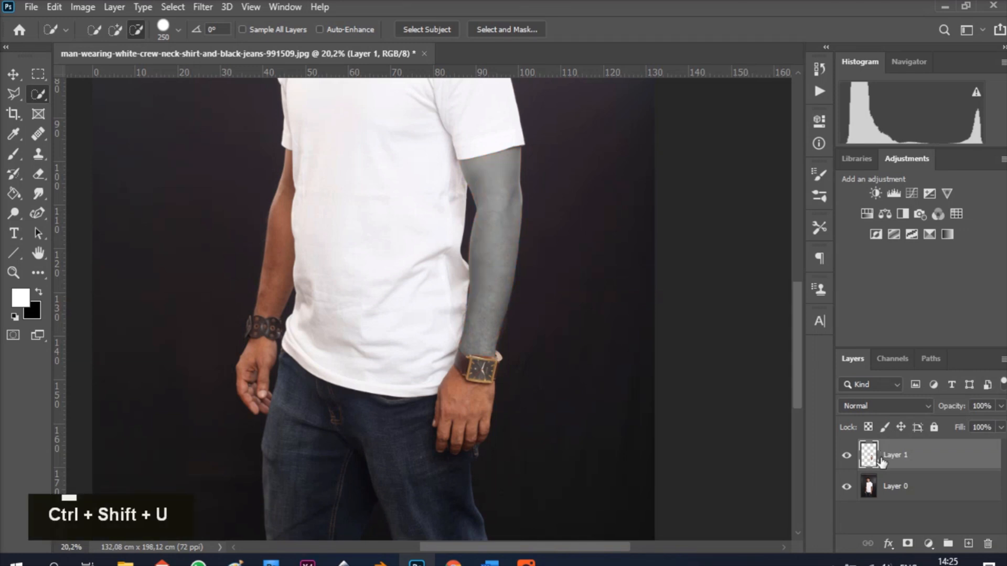
Add a Curves adjustment layer above the grey arm and clip it to Layer 1.
left_click(929, 544)
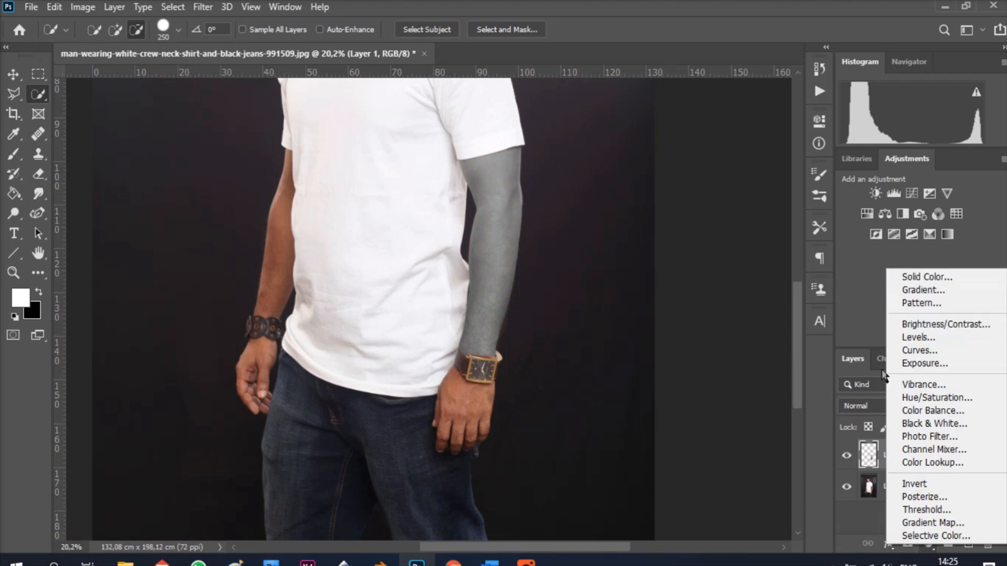
left_click(920, 350)
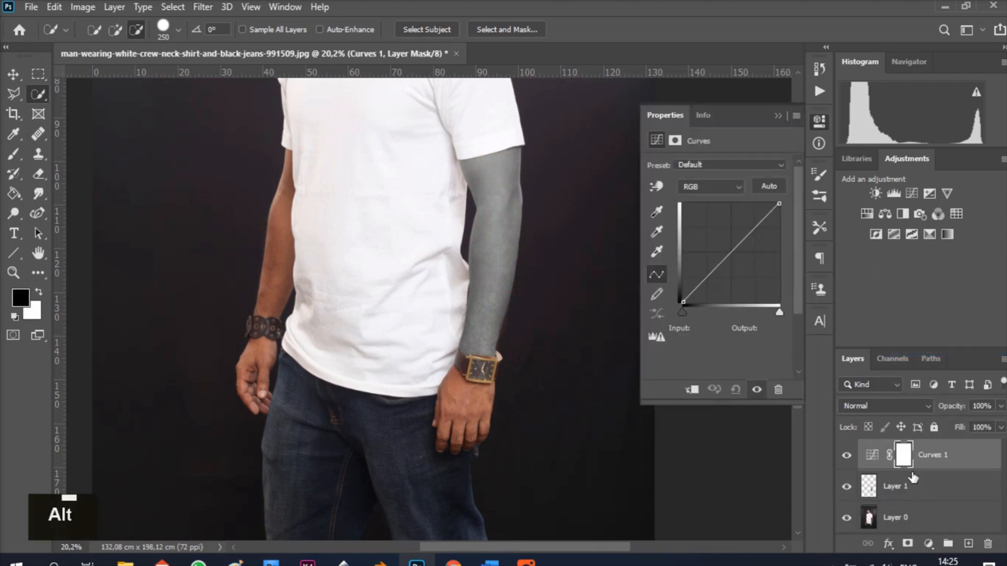
left_click(916, 469, "alt")
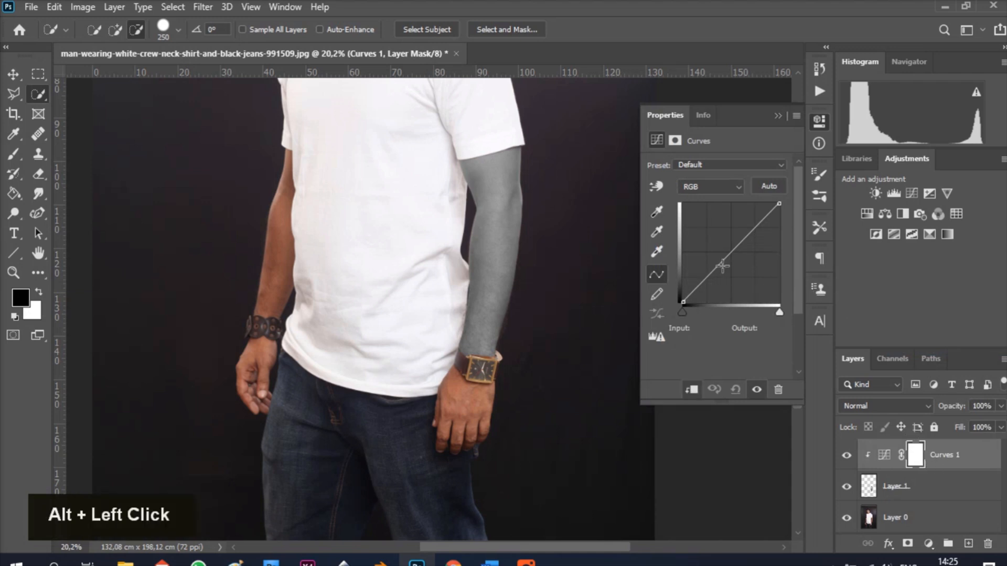
Bend the RGB curve into an M shape with a deep midtone dip, two high peaks and both end points near mid-height.
left_click_drag(729, 256, 693, 232)
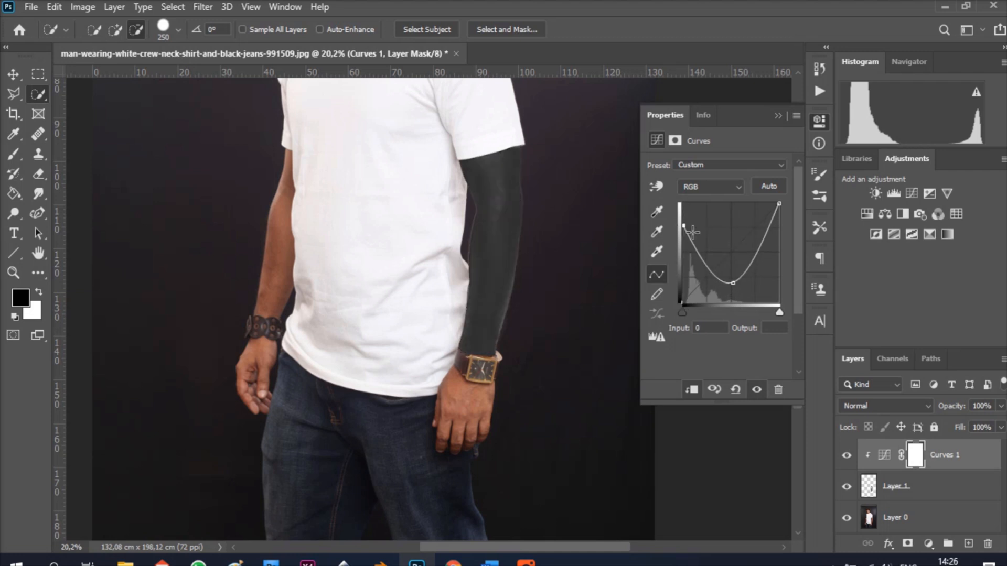
left_click_drag(780, 205, 778, 221)
left_click_drag(702, 255, 711, 233)
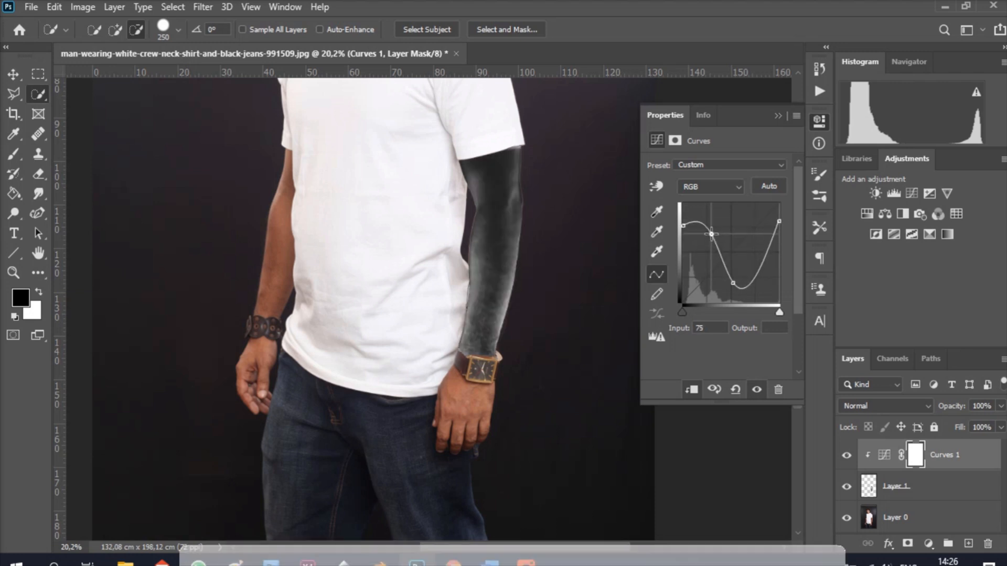
left_click_drag(757, 274, 744, 241)
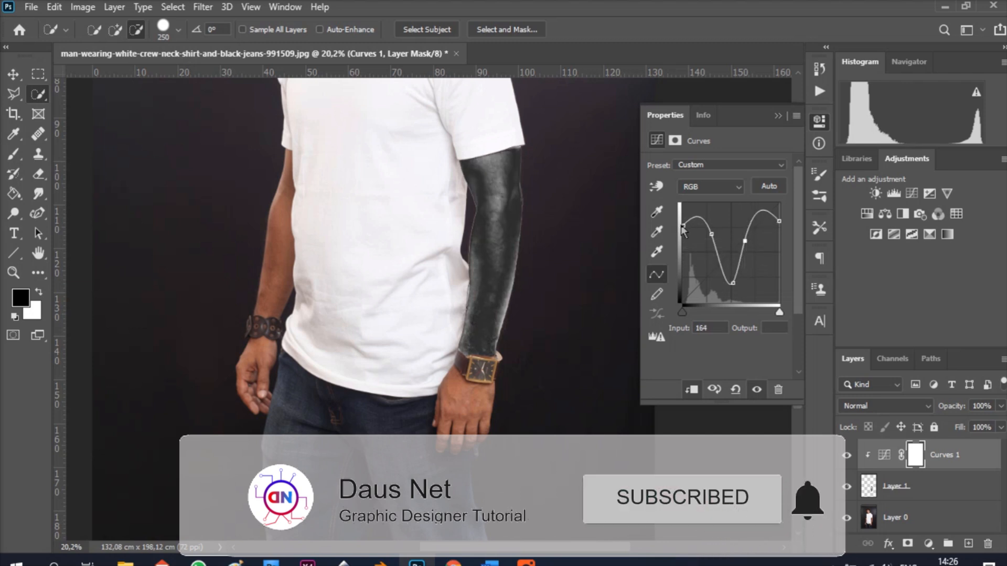
left_click_drag(682, 224, 683, 263)
left_click_drag(781, 221, 745, 240)
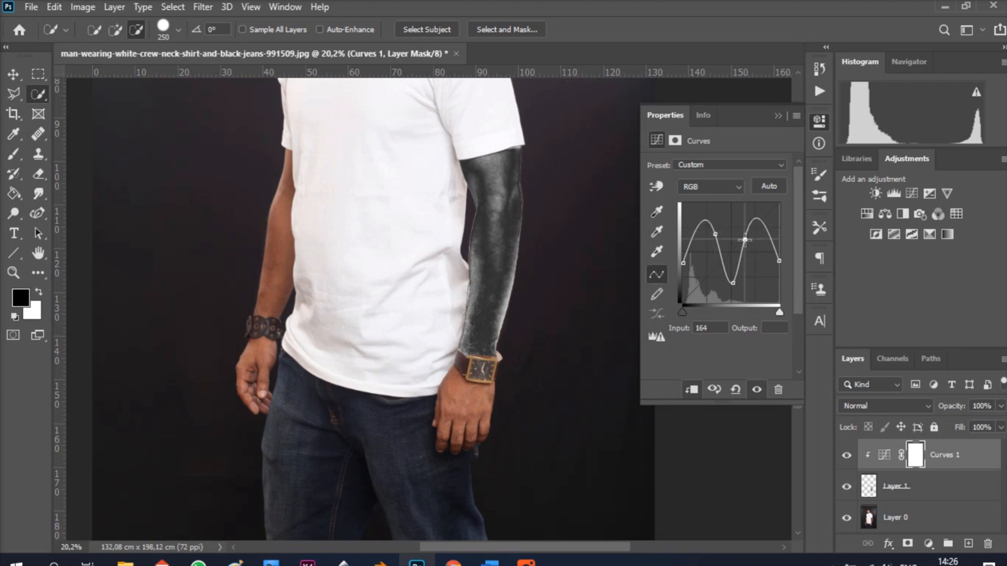
left_click(779, 117)
Add a yellow Solid Color fill layer, ffcc00, above the Curves layer and clip it to the arm.
left_click(928, 545)
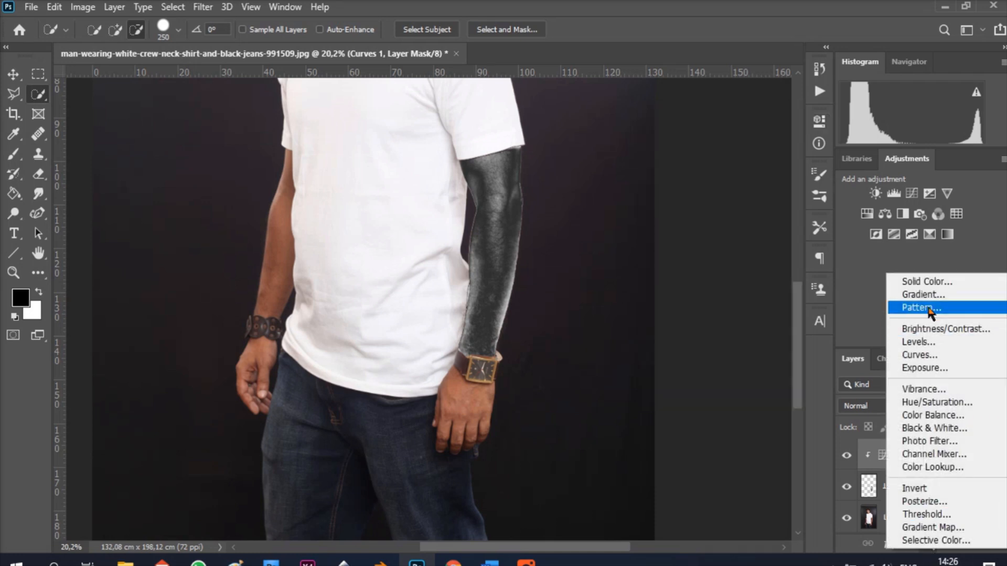
left_click(928, 282)
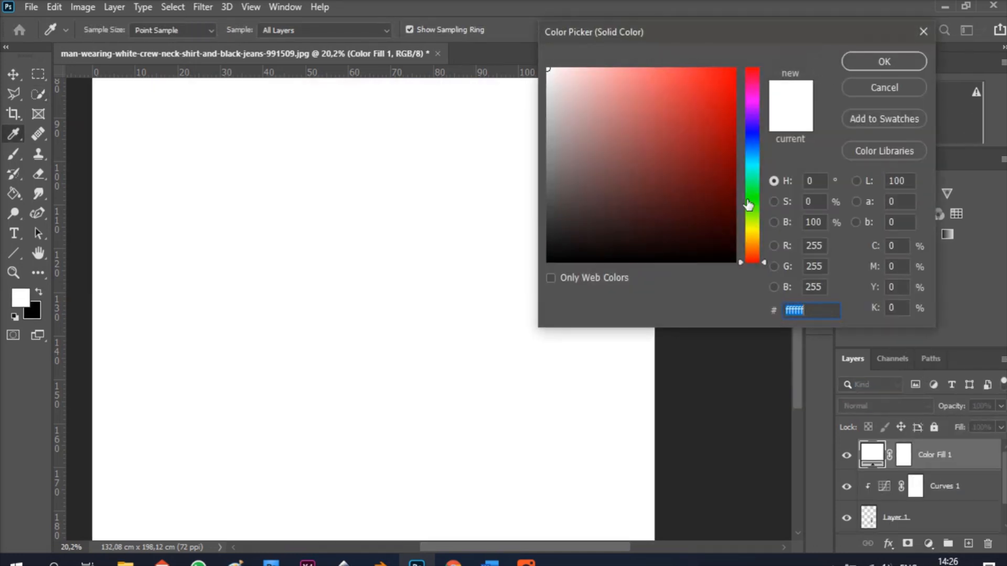
left_click(754, 244)
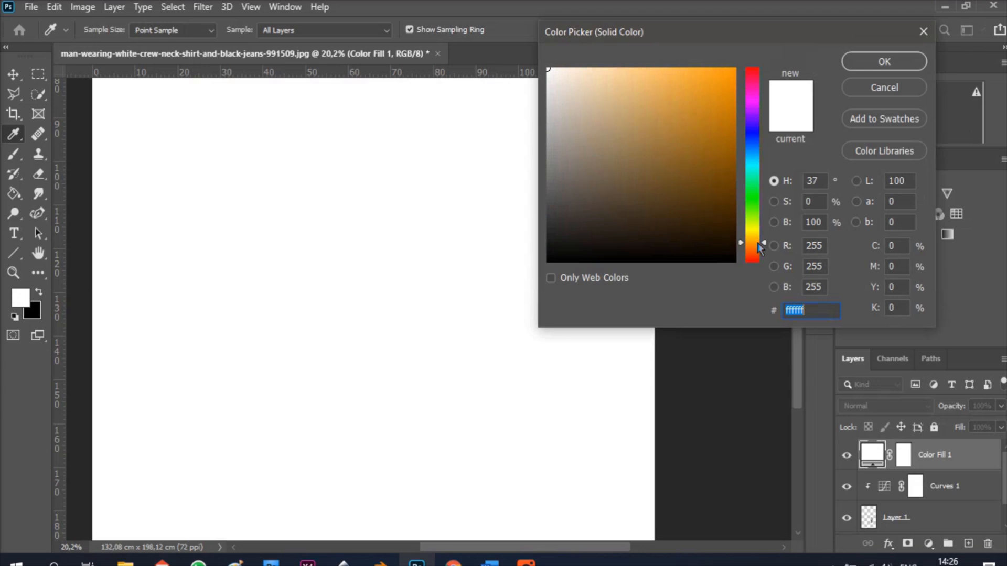
type("ffa200")
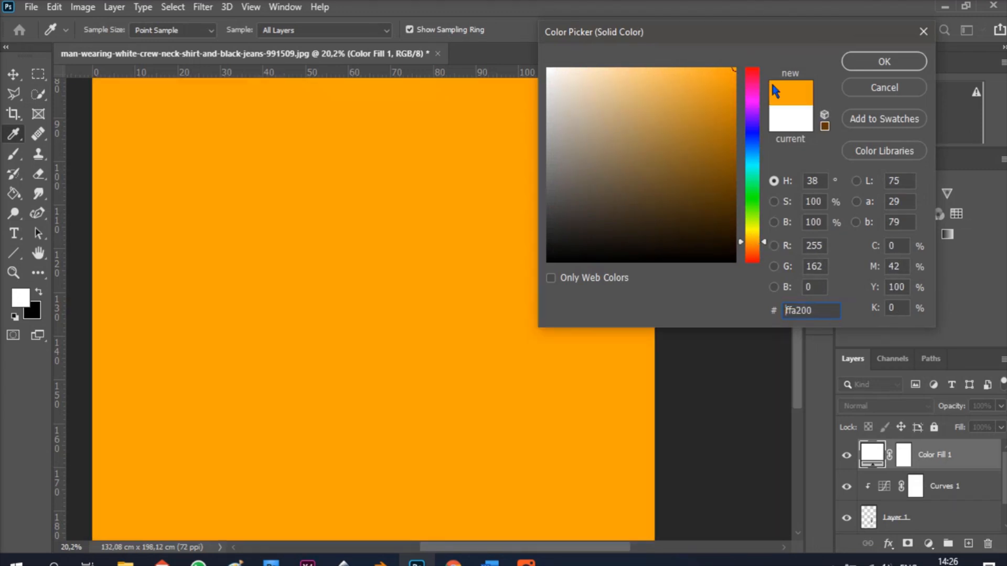
left_click_drag(753, 242, 754, 237)
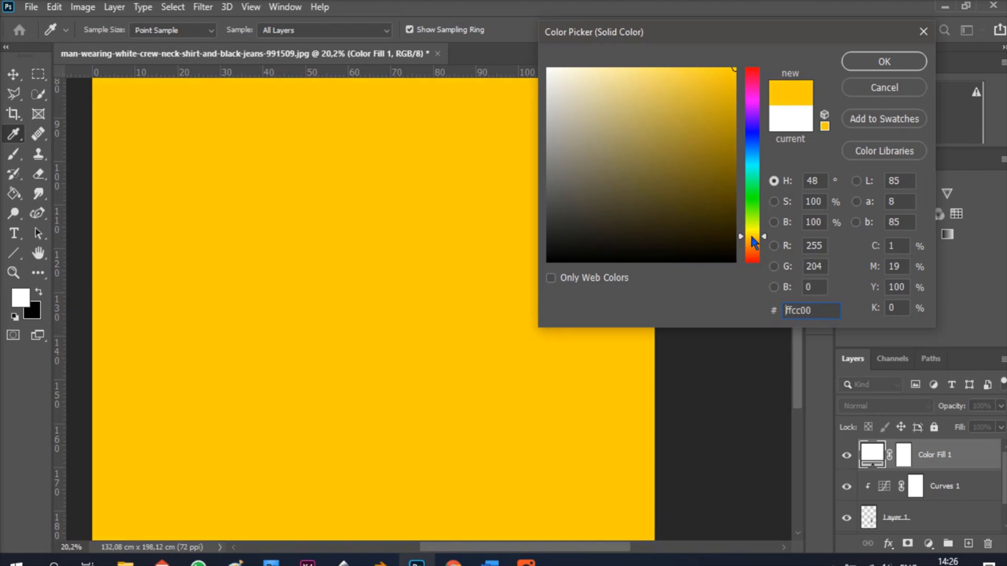
left_click(909, 68)
key("alt")
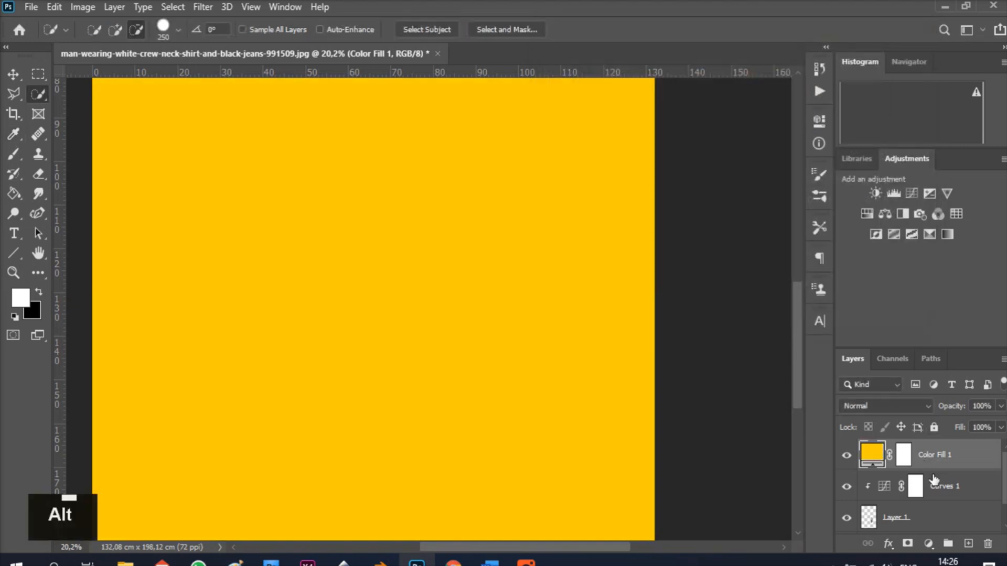
left_click(934, 479, "alt")
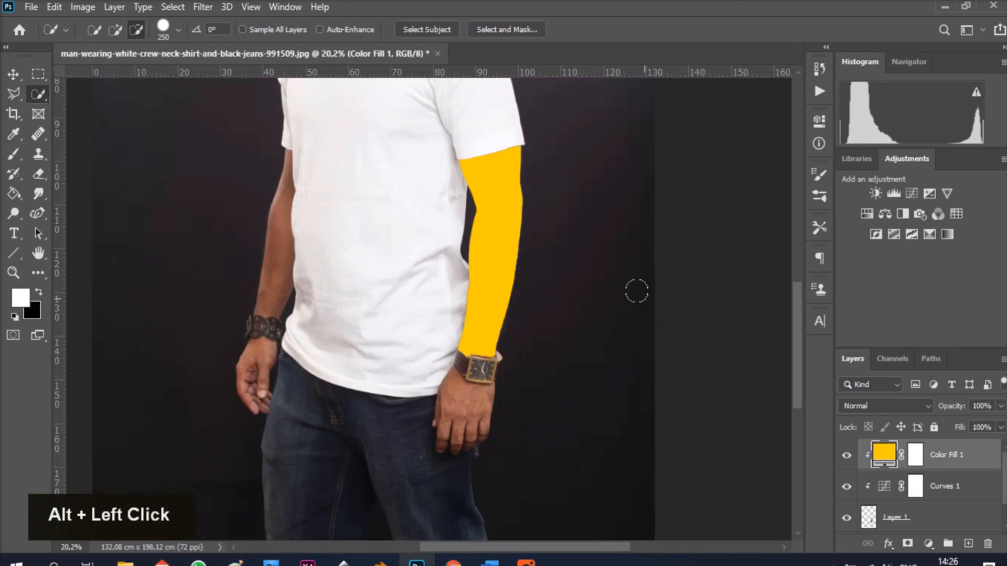
Set the yellow fill layer's blend mode to Overlay.
left_click(921, 403)
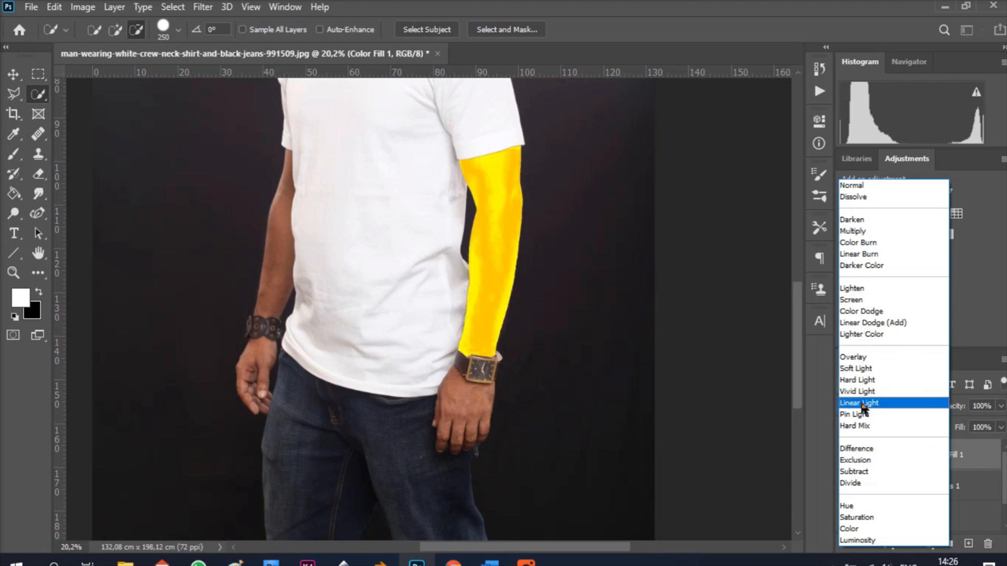
left_click(858, 359)
Examine the golden arm effect in the whole photo and close up along the forearm and watch edge.
scroll(674, 367, "down", 1)
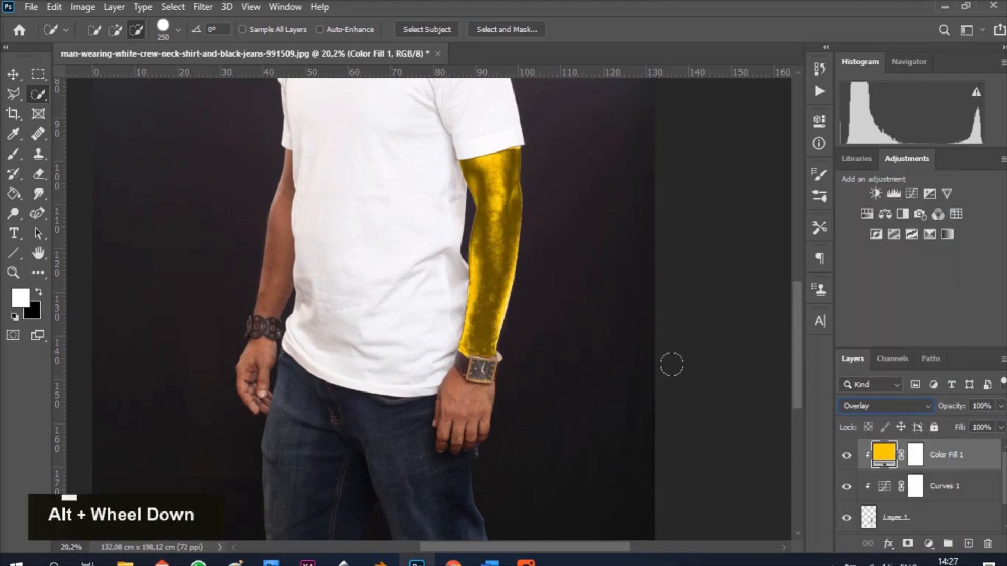
key("v")
scroll(532, 351, "down", 3)
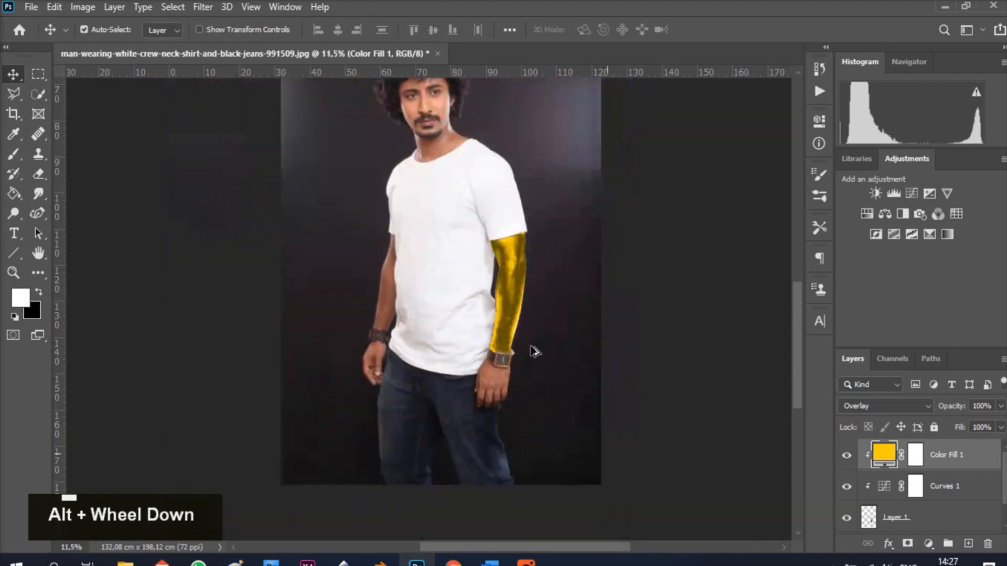
scroll(533, 351, "down", 1)
scroll(464, 370, "up", 6)
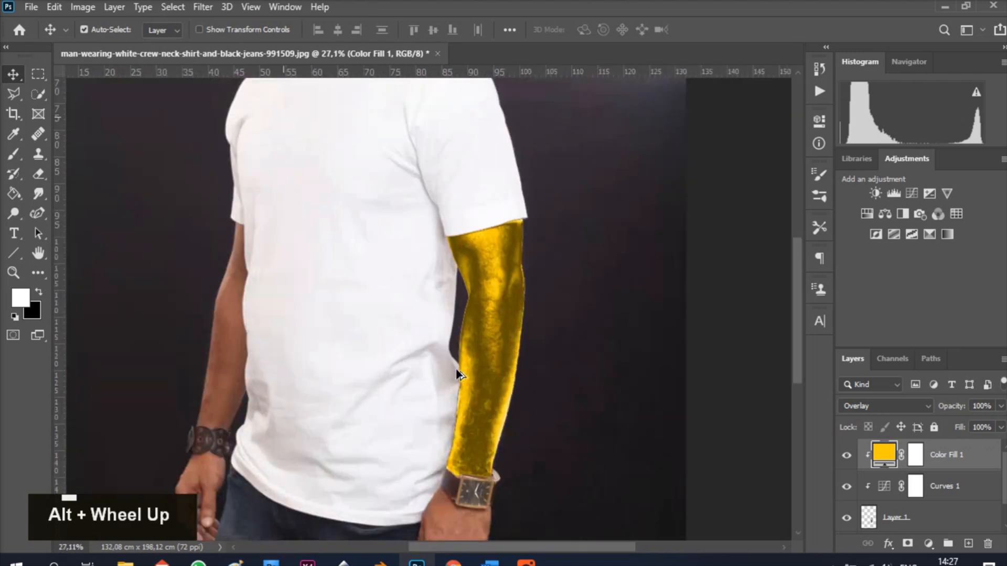
scroll(461, 364, "down", 1)
scroll(462, 364, "up", 3)
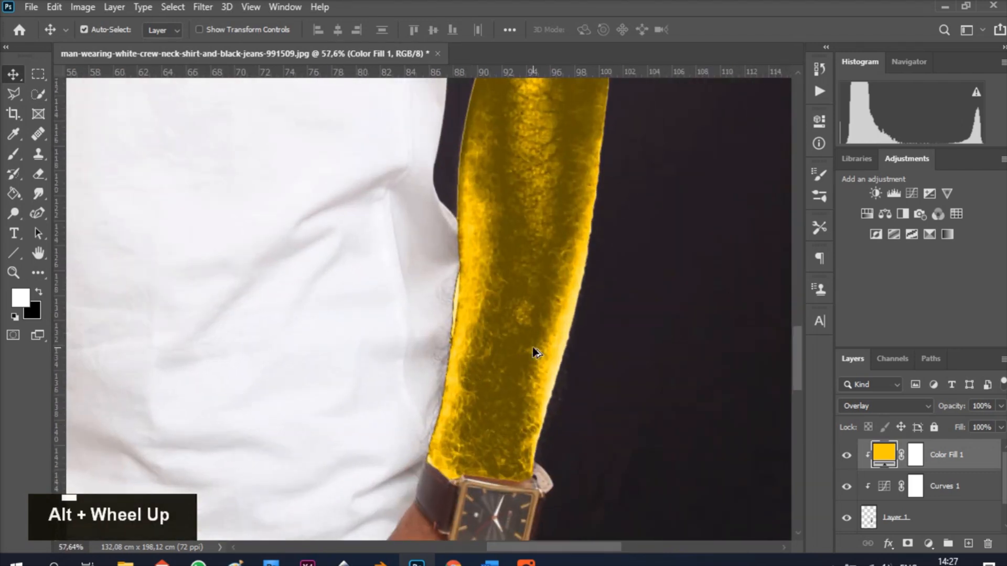
scroll(513, 366, "down", 2)
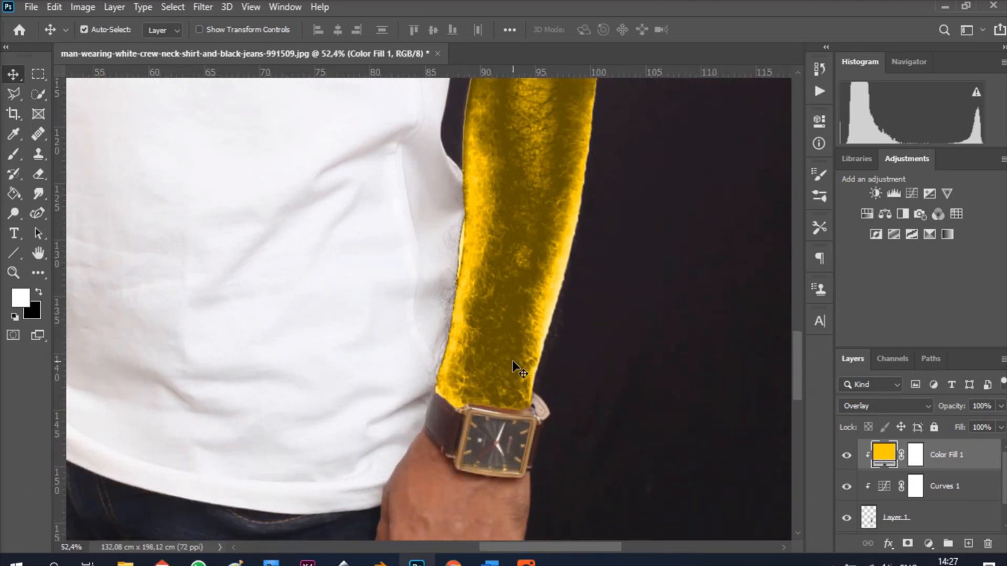
Select the white T-shirt on the original photo layer with the Quick Selection tool and copy it to a new layer.
scroll(512, 360, "down", 4)
mouse_move(568, 551)
left_mouse_down()
mouse_move(520, 550)
mouse_move(562, 549)
left_mouse_up()
scroll(596, 323, "up", 2)
scroll(564, 396, "down", 3)
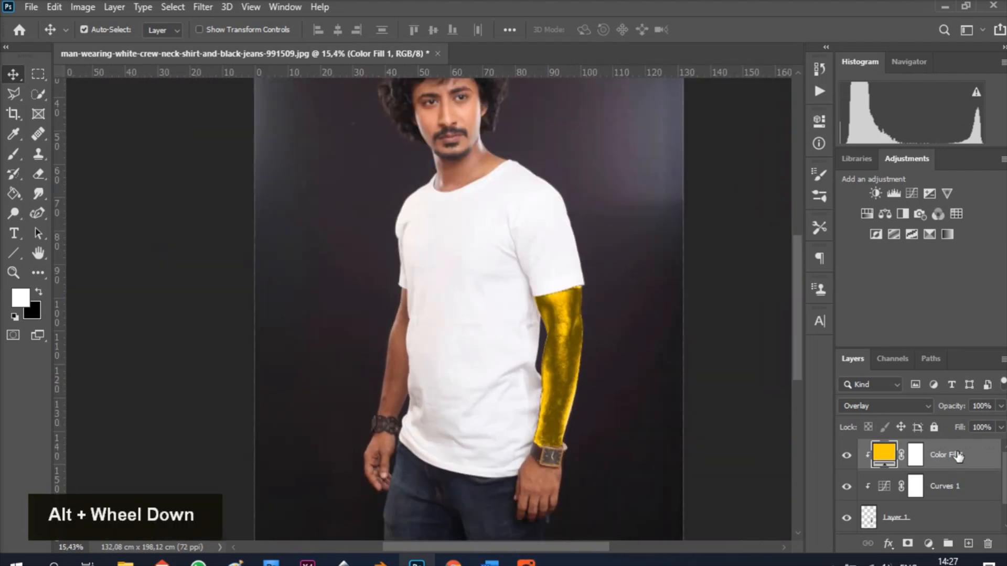
scroll(945, 501, "down", 1)
left_click(873, 517)
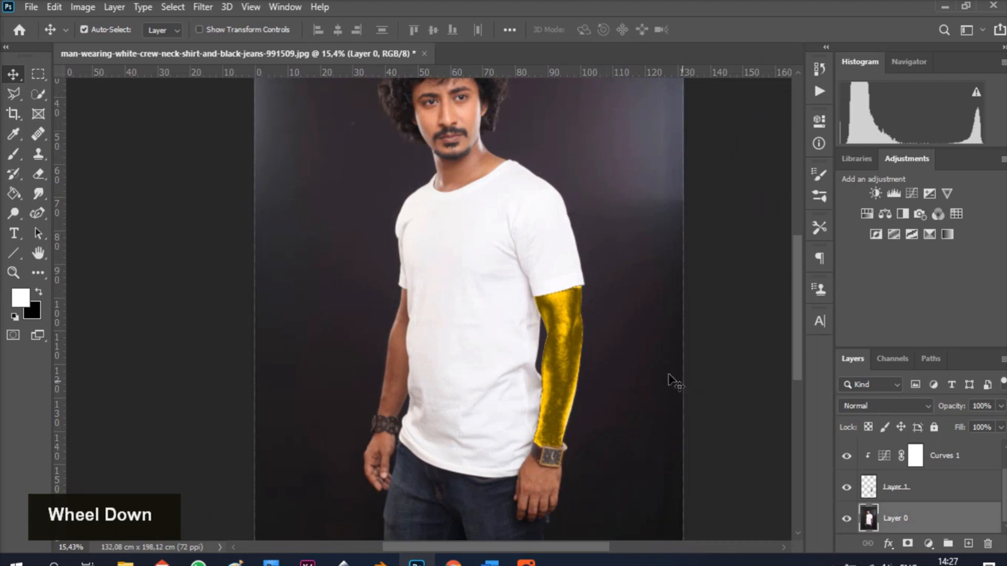
left_click(38, 94)
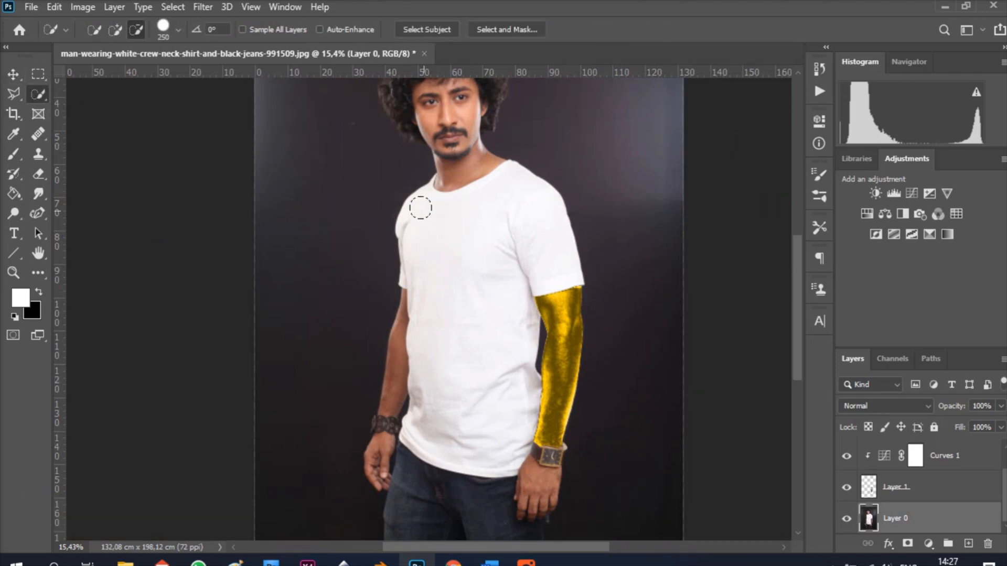
left_click_drag(475, 242, 443, 221)
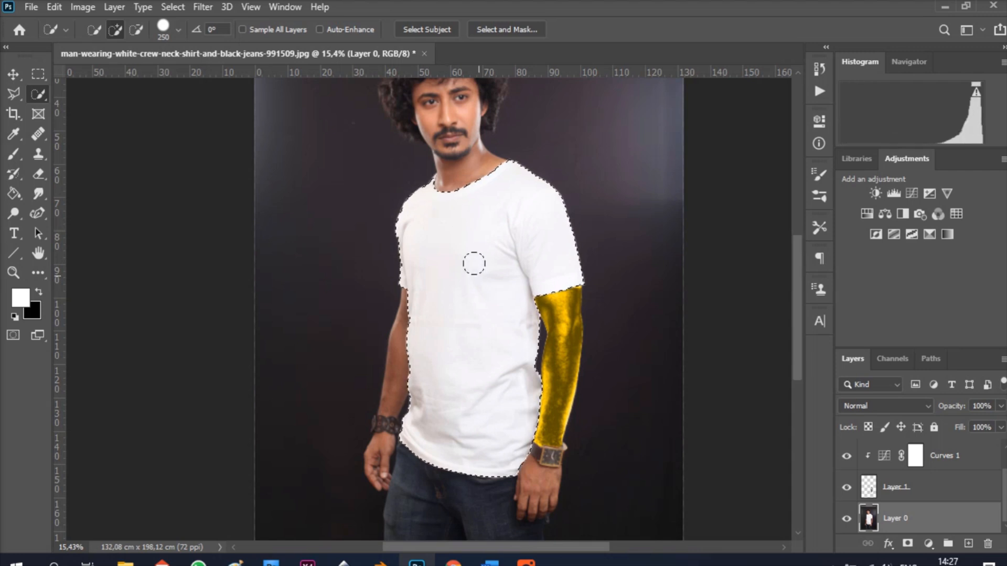
key("ctrl+j")
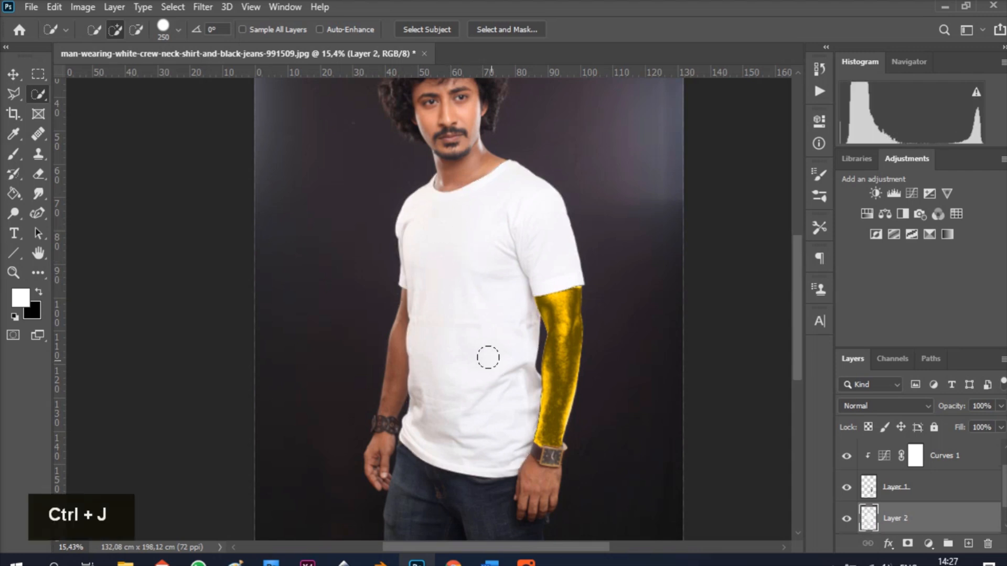
Add a near-black Solid Color fill layer directly above the T-shirt copy and clip it to the T-shirt.
scroll(941, 507, "down", 1)
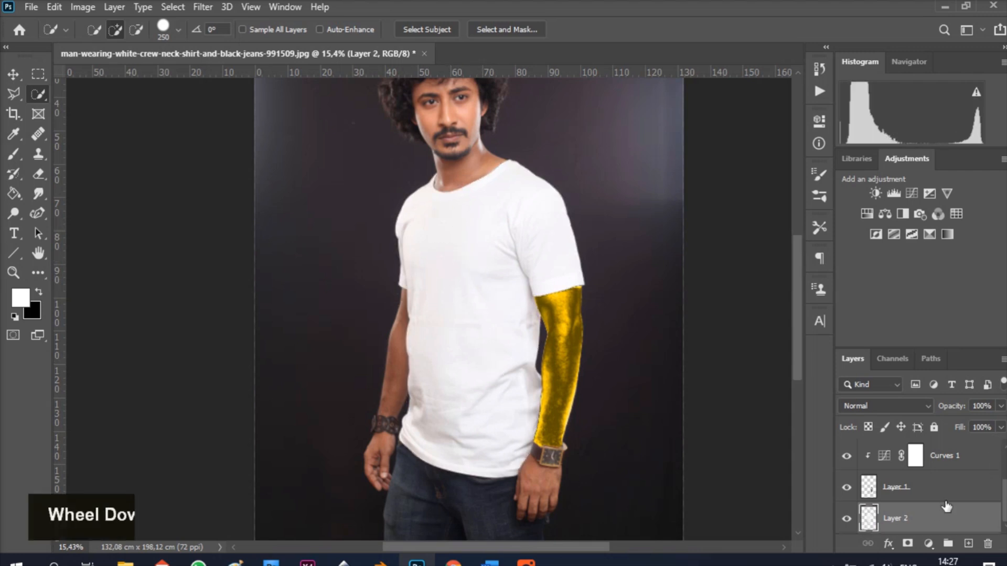
left_click(928, 543)
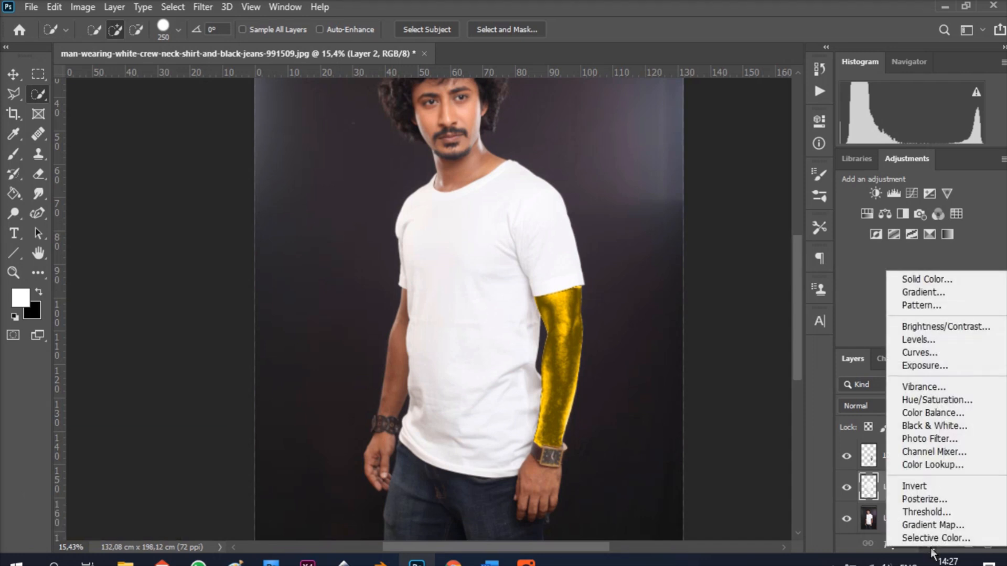
left_click(947, 285)
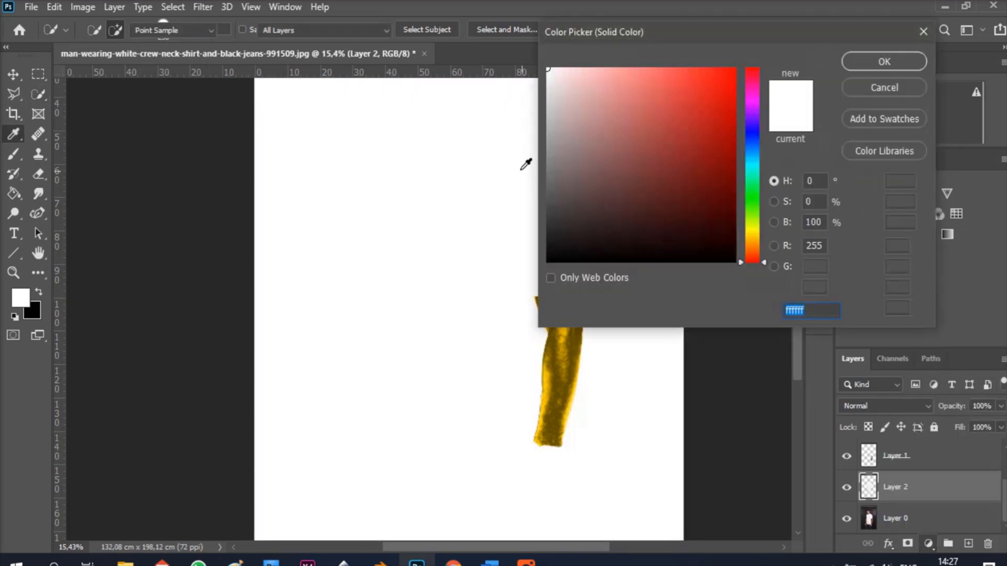
left_click_drag(655, 124, 450, 374)
mouse_move(427, 302)
left_mouse_down()
mouse_move(546, 234)
mouse_move(544, 251)
mouse_move(548, 244)
left_mouse_up()
left_click(884, 62)
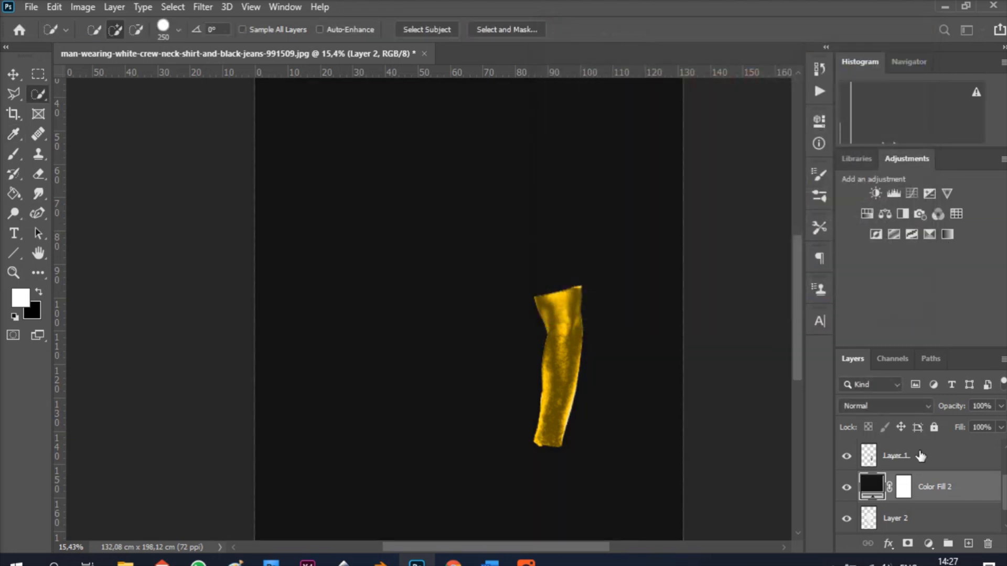
left_click(924, 501, "alt")
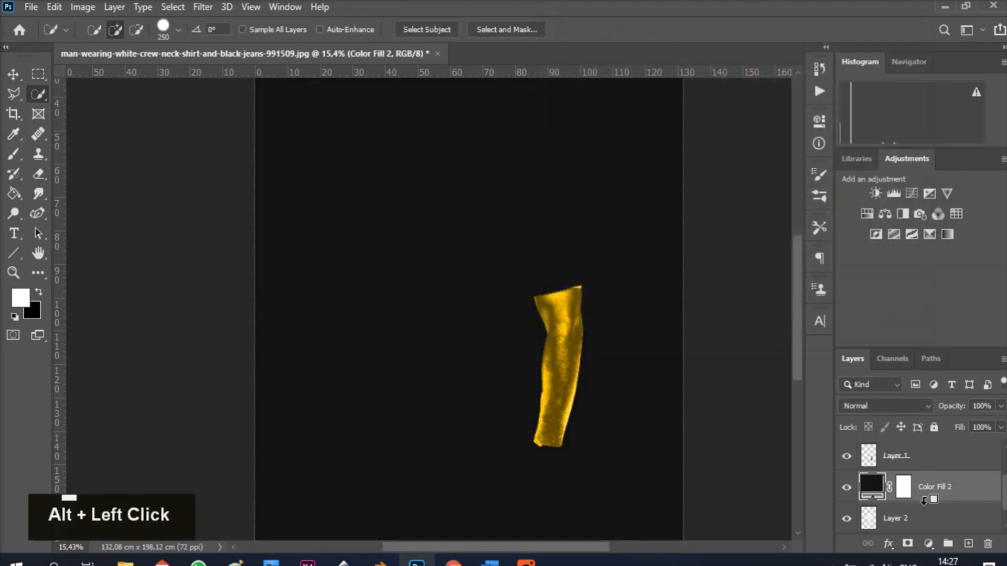
Set the near-black fill layer's blend mode to Linear Light.
left_click(910, 408)
left_click(908, 405)
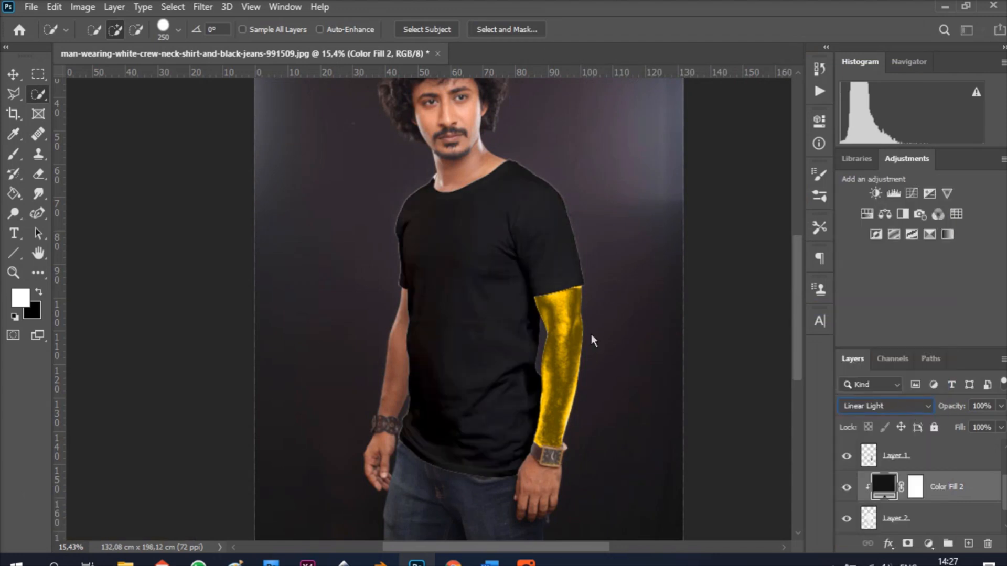
scroll(479, 313, "down", 1, "alt")
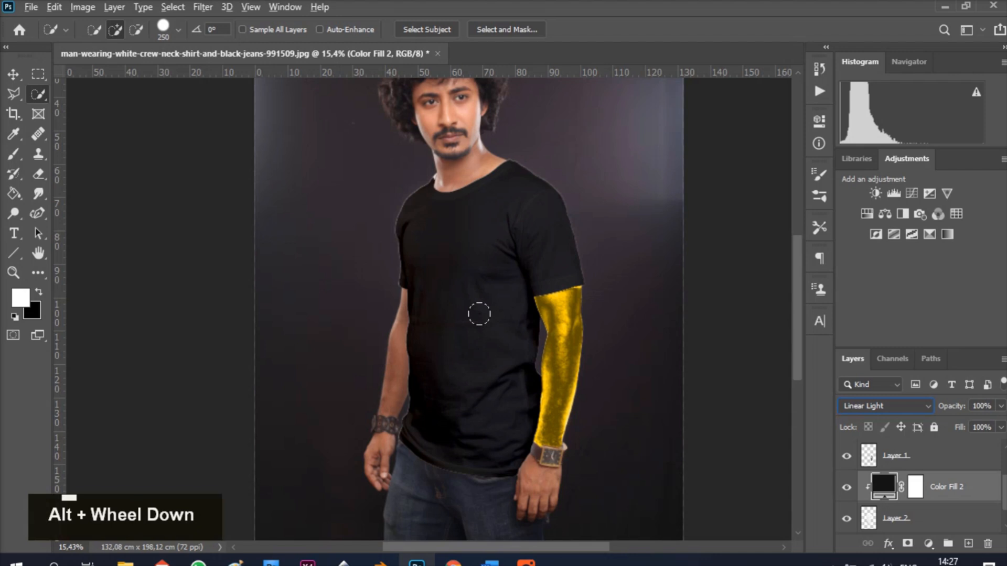
left_click(12, 73)
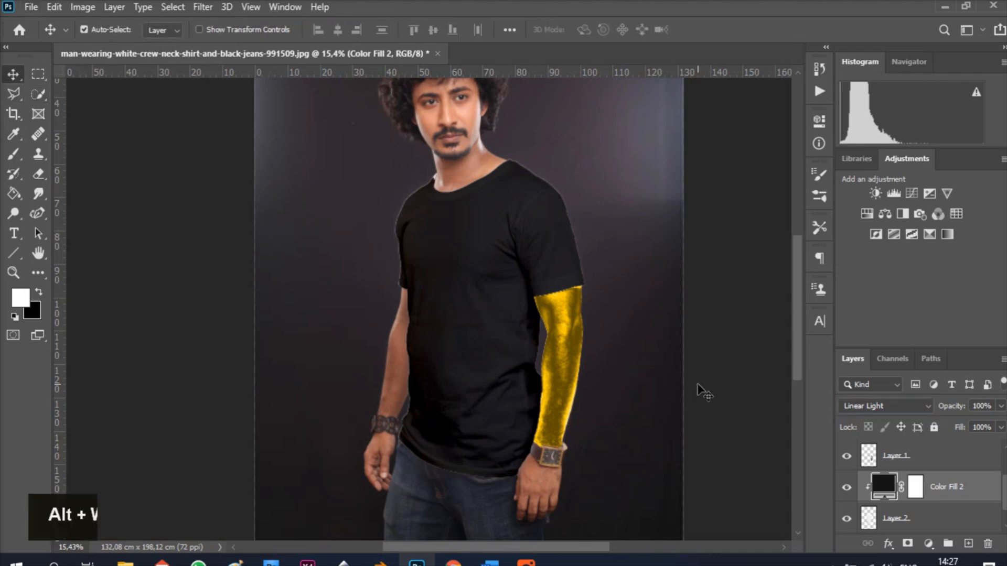
scroll(699, 388, "down", 3, "alt")
scroll(681, 398, "up", 2, "alt")
scroll(554, 408, "up", 4, "alt")
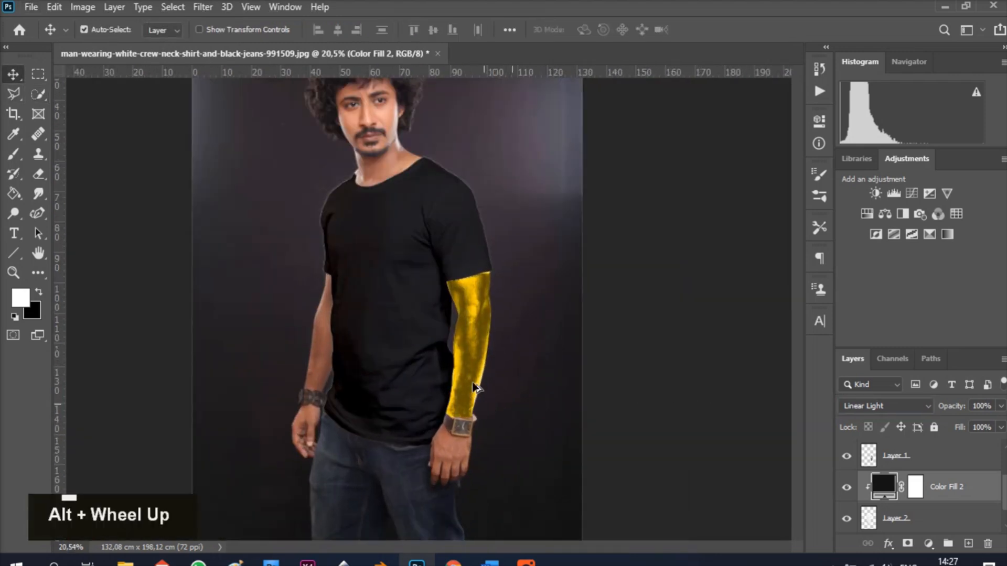
Open the desaturated arm layer, Layer 1, in the Liquify filter.
scroll(933, 472, "up", 2)
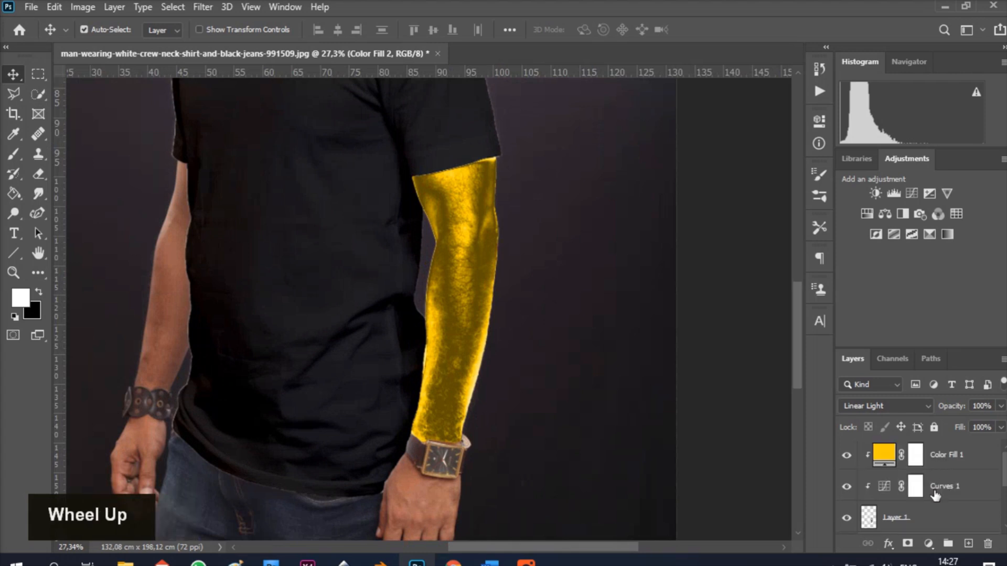
scroll(935, 493, "down", 1)
left_click(937, 488)
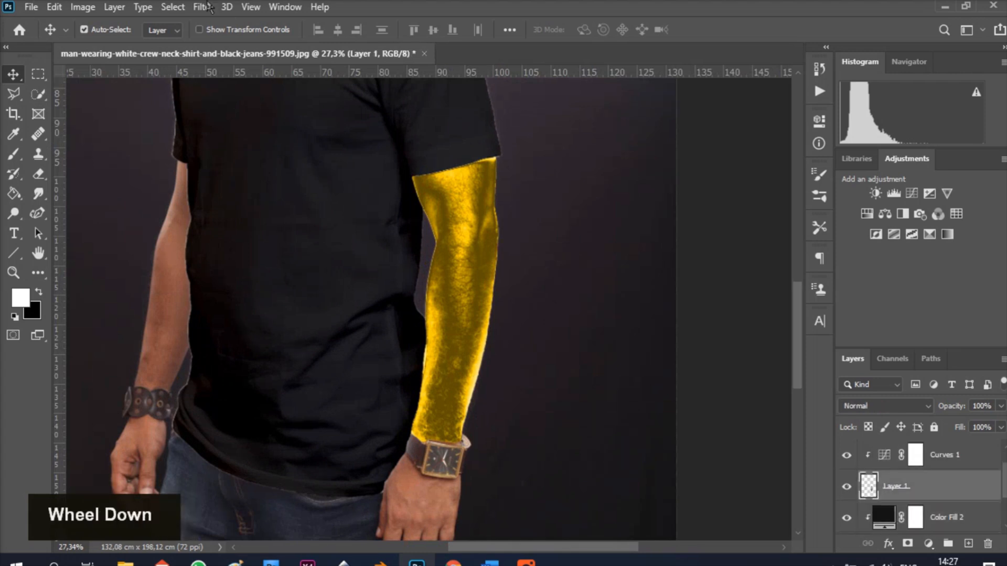
left_click(204, 7)
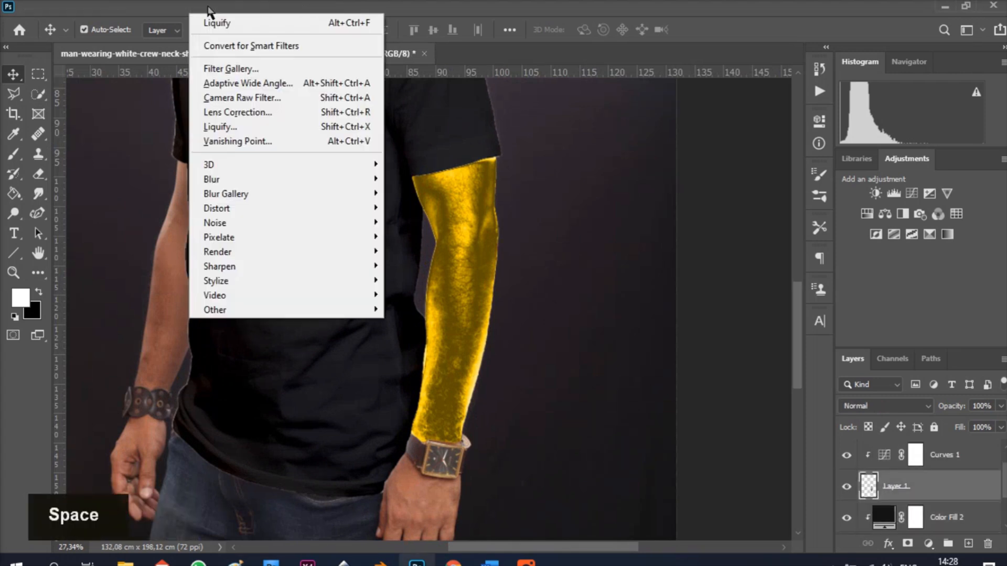
left_click(225, 127)
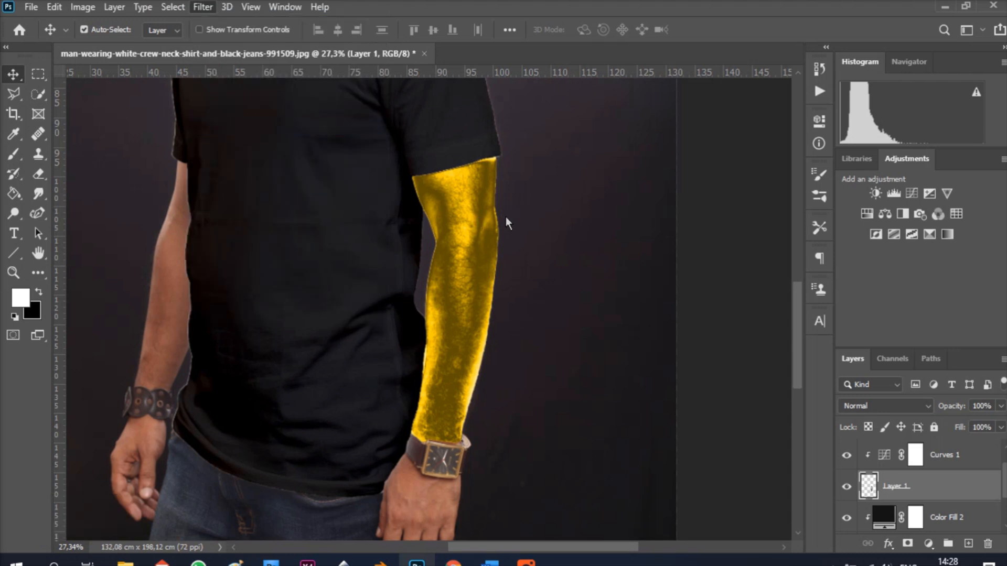
key("shift+ctrl+x")
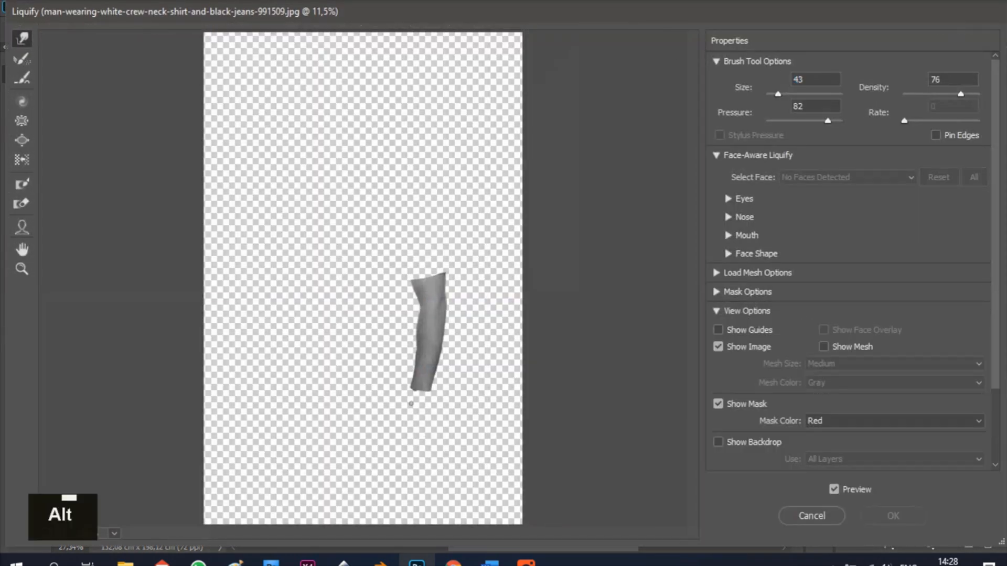
Pull several small drip shapes downward from the arm's cut edge at the wrist with the Forward Warp tool.
scroll(433, 404, "up", 4, "alt")
scroll(517, 409, "down", 4)
scroll(549, 346, "up", 1, "alt")
left_click_drag(487, 274, 482, 291)
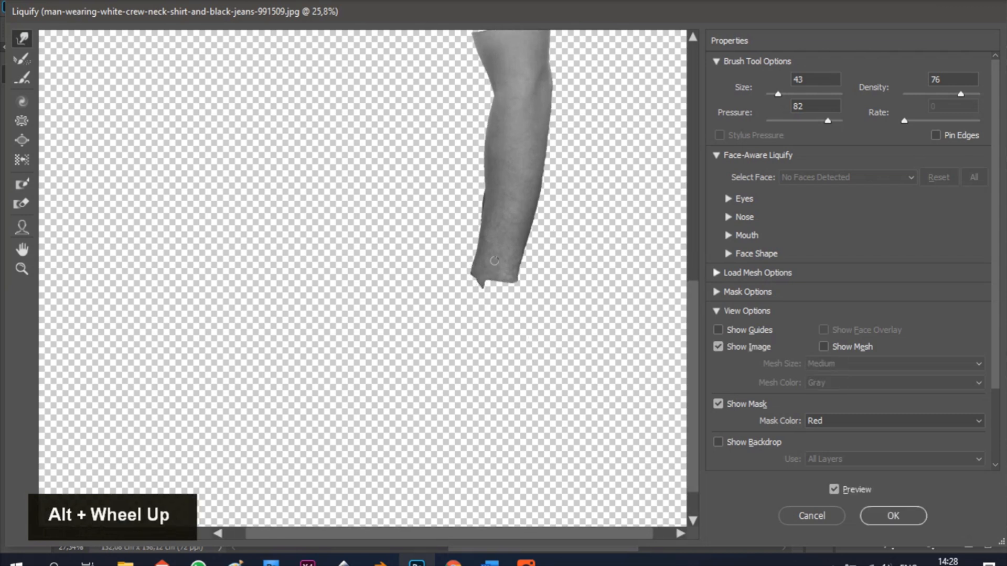
left_click_drag(483, 282, 481, 298)
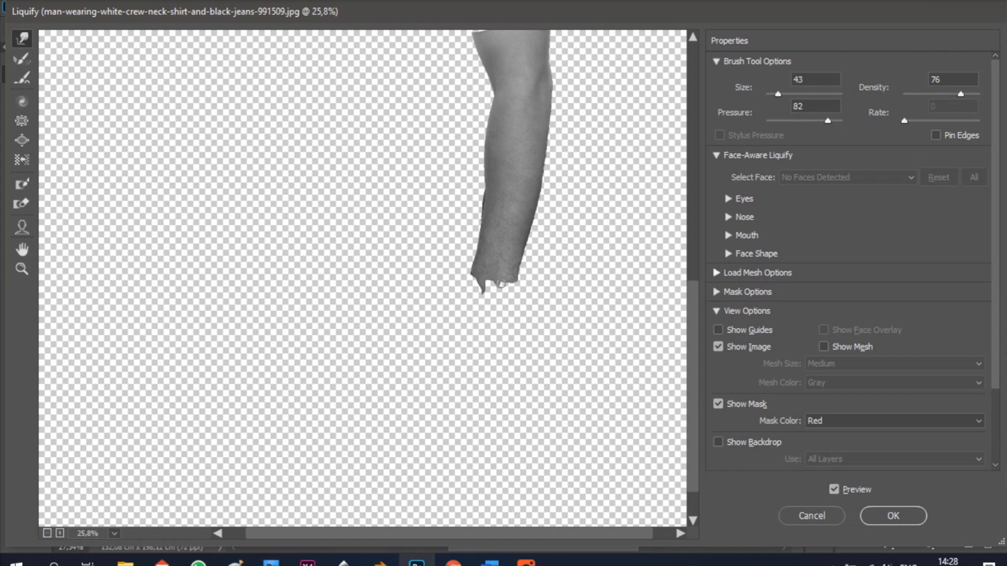
left_click_drag(498, 282, 496, 295)
mouse_move(507, 284)
left_mouse_down()
mouse_move(475, 276)
mouse_move(465, 295)
mouse_move(471, 277)
mouse_move(467, 289)
mouse_move(469, 278)
mouse_move(467, 288)
mouse_move(496, 290)
mouse_move(495, 306)
mouse_move(514, 282)
mouse_move(484, 296)
left_mouse_up()
Set the Liquify brush pressure to 88 and density to 46, refine the wrist drips and apply the filter.
left_click_drag(831, 123, 836, 124)
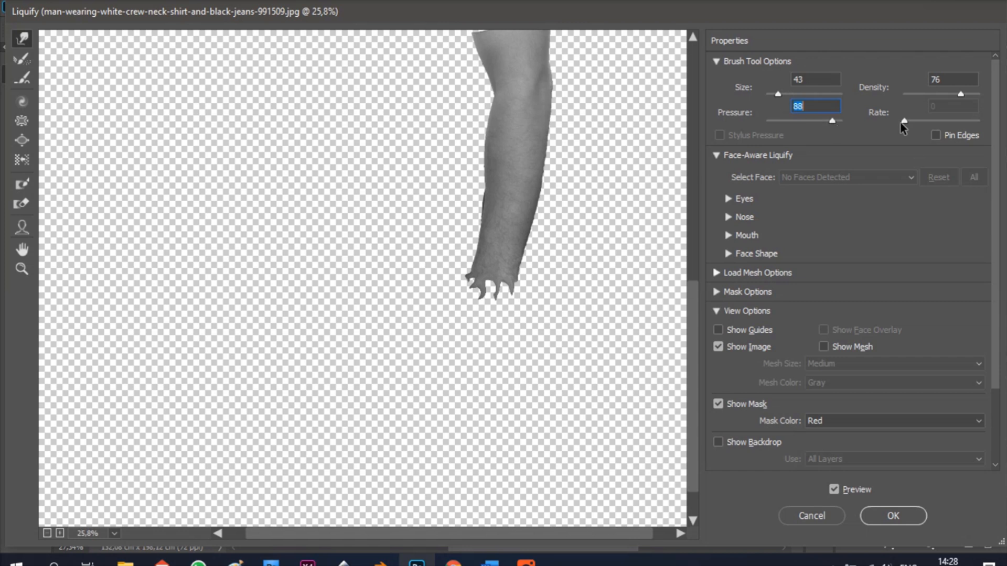
left_click(938, 95)
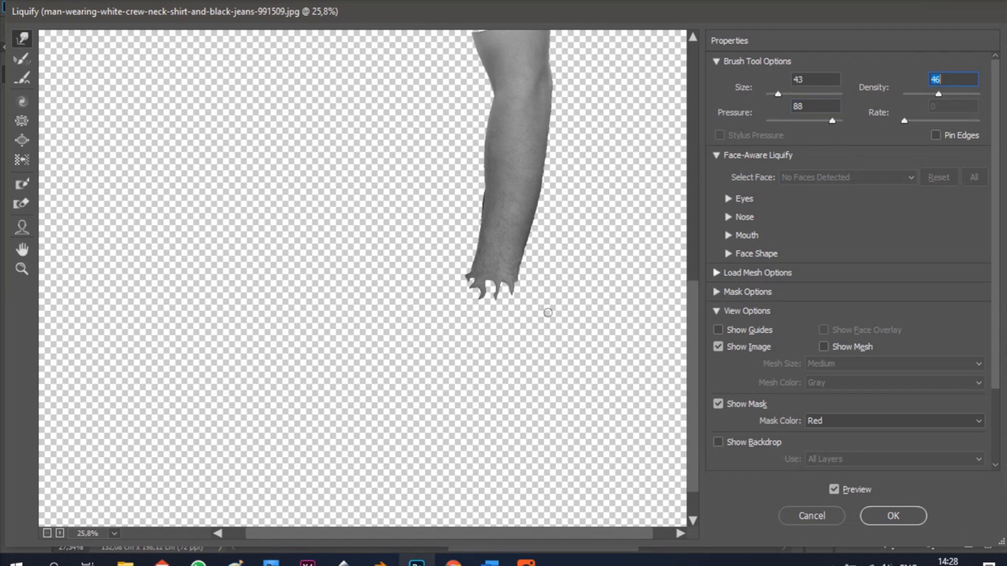
mouse_move(498, 295)
left_mouse_down()
mouse_move(480, 309)
mouse_move(467, 287)
left_mouse_up()
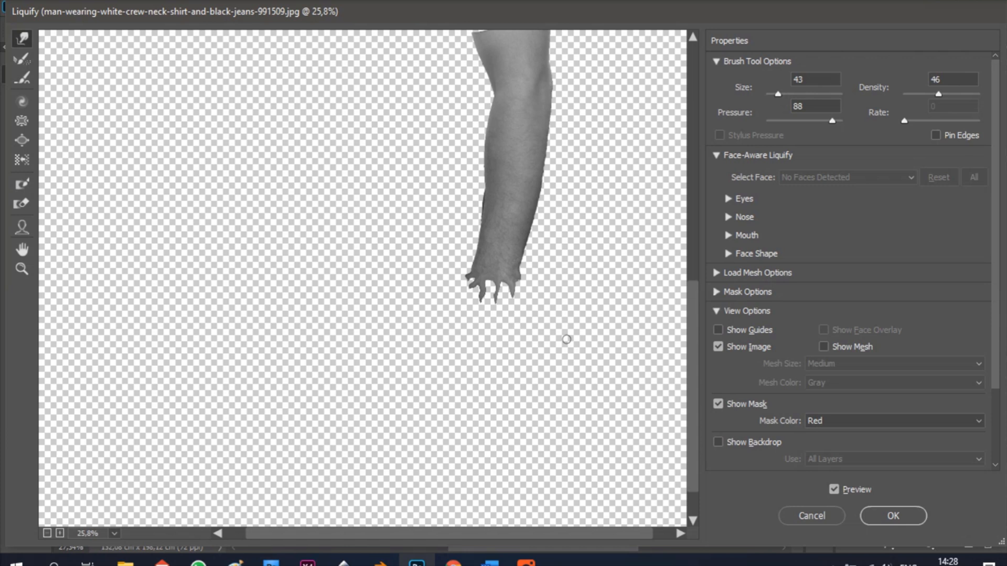
left_click(909, 519)
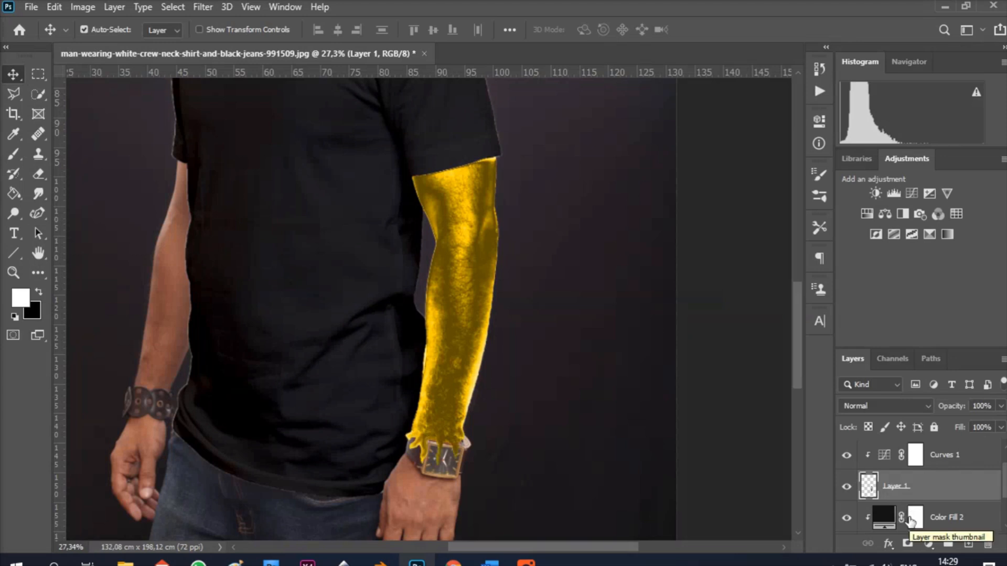
Preview other blend modes, such as Exclusion, on the desaturated arm layer while keeping it at Normal.
key("alt")
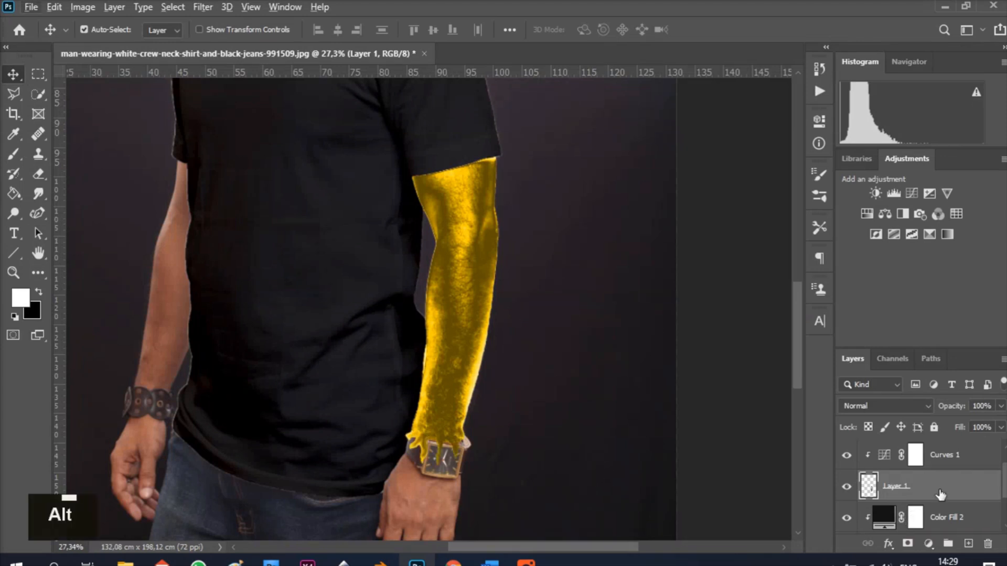
scroll(937, 494, "down", 2)
scroll(937, 494, "up", 2)
scroll(936, 495, "up", 1)
scroll(934, 496, "down", 1)
left_click(933, 491)
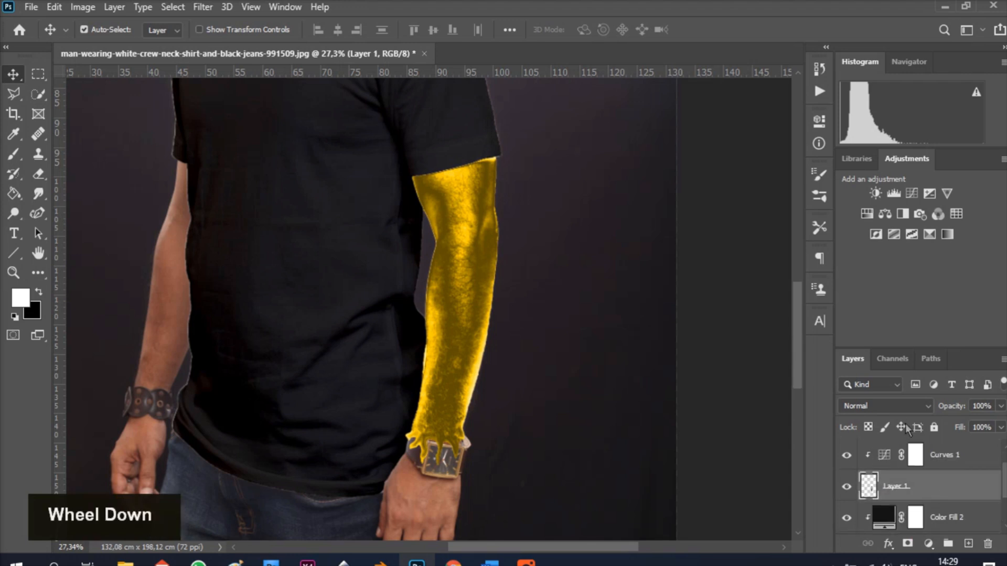
left_click(902, 404)
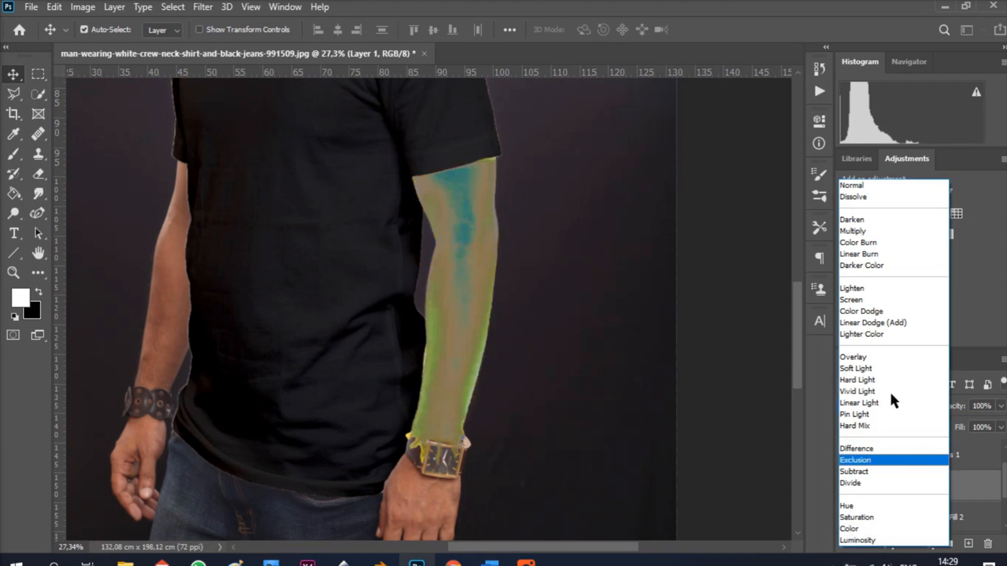
left_click(665, 376)
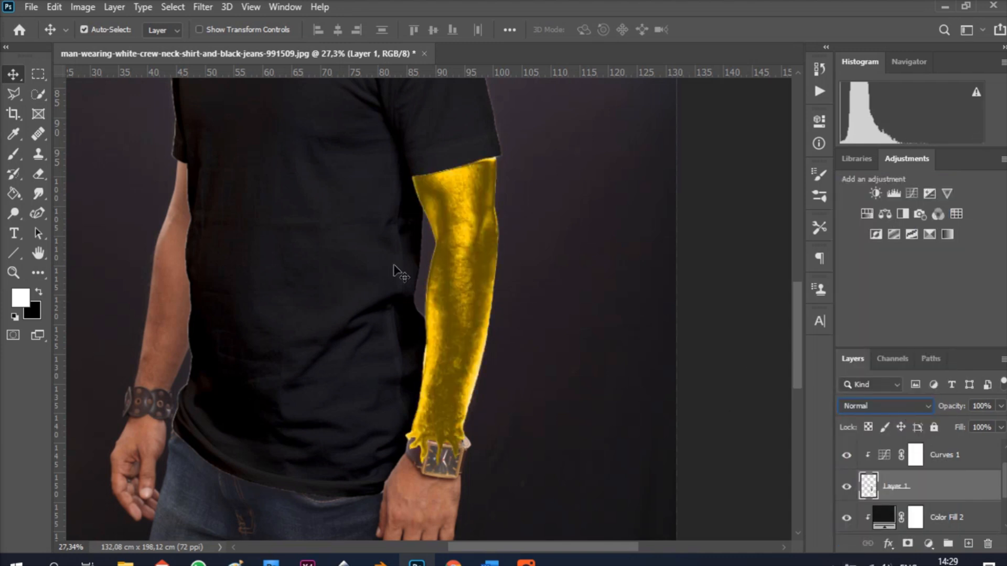
Examine the whole photo with the black T-shirt and the golden arm dripping over the watch.
scroll(368, 242, "down", 1, "alt")
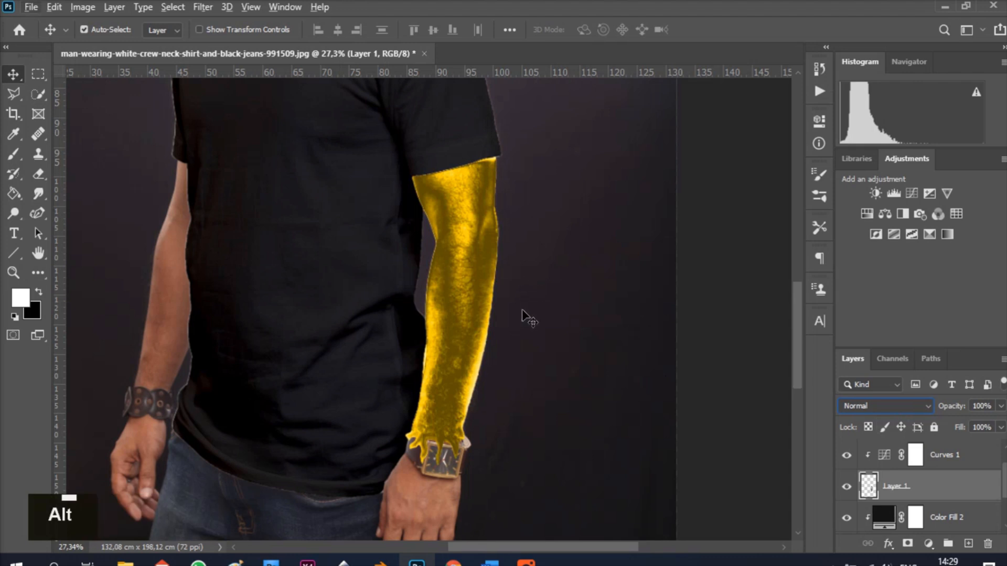
scroll(524, 313, "down", 1, "alt")
left_click(581, 319)
scroll(581, 319, "down", 3, "alt")
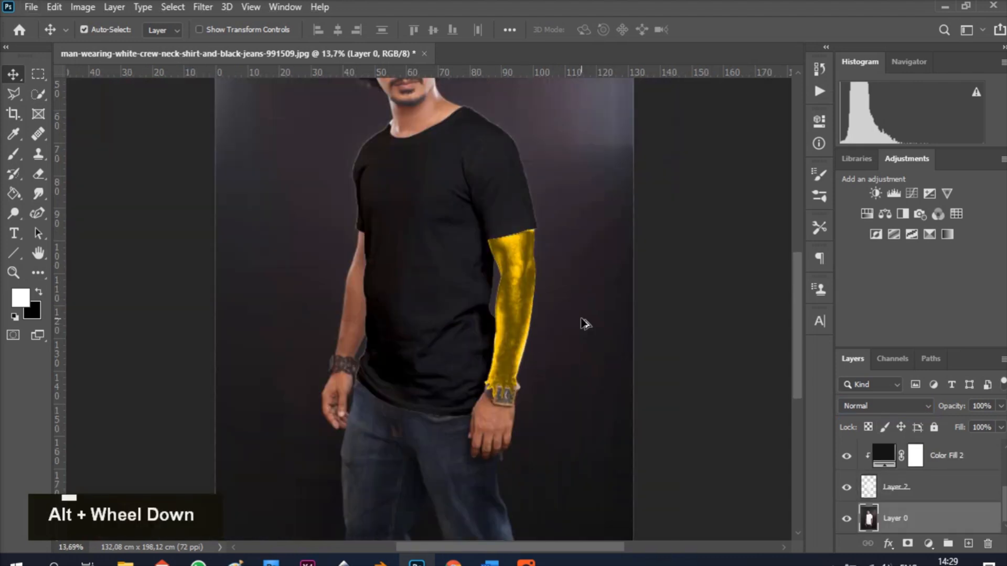
scroll(584, 323, "down", 2, "alt")
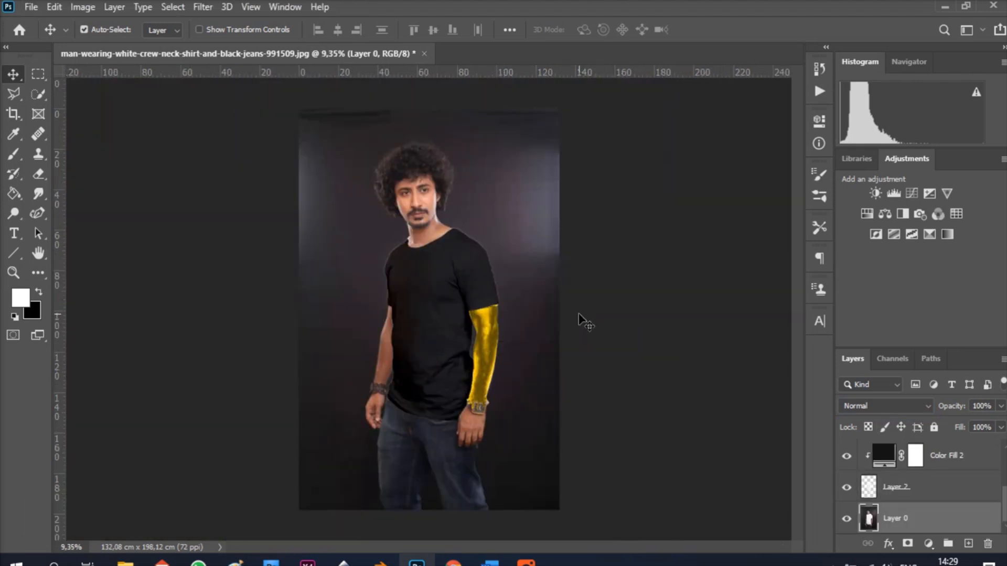